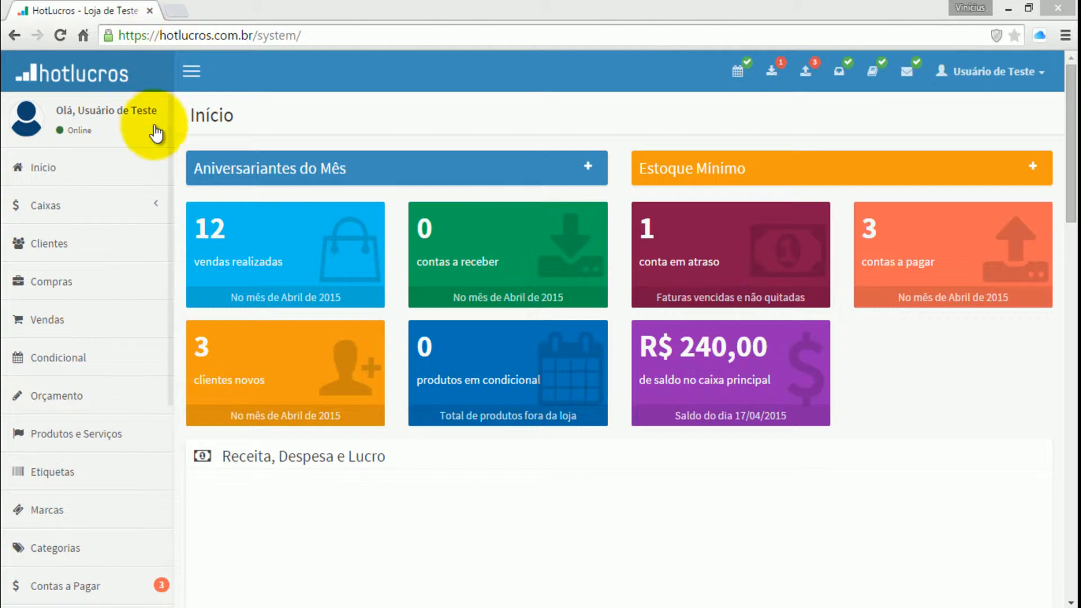
click(67, 362)
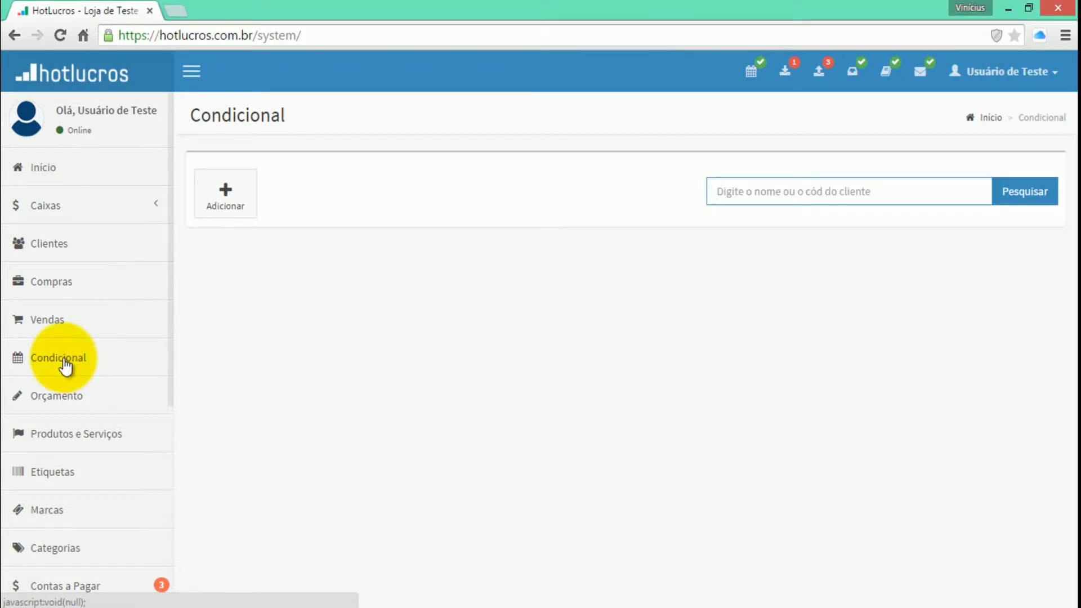
click(235, 194)
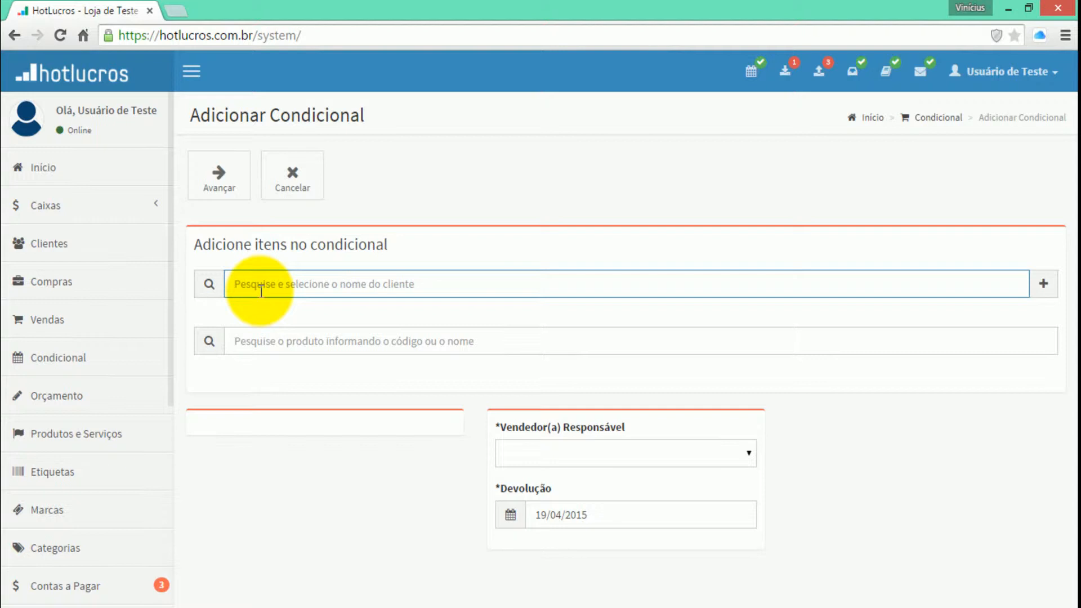
text(joao)
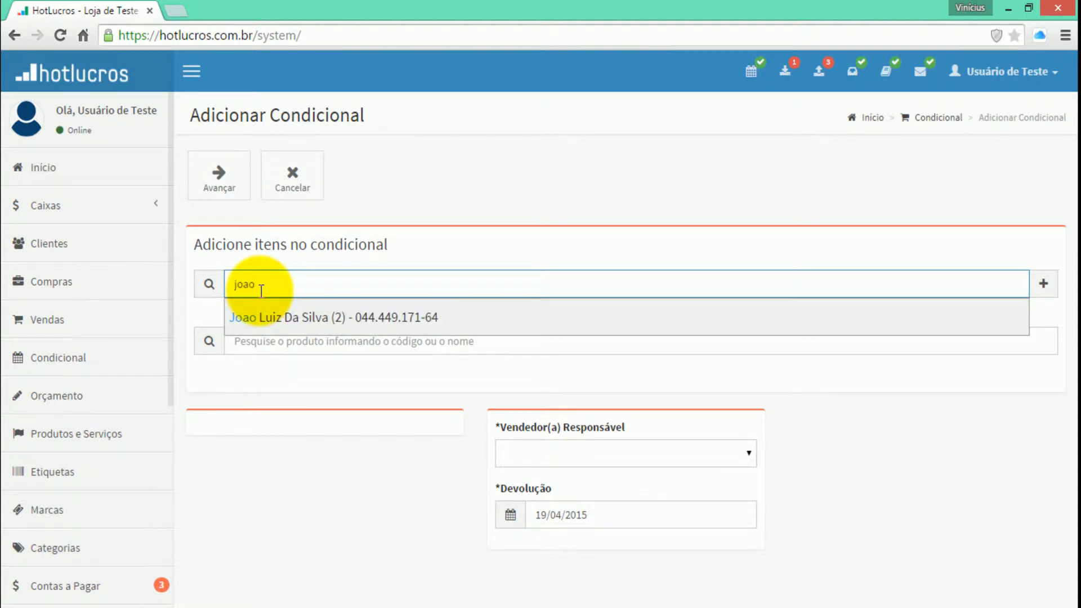
key(Down)
key(Return)
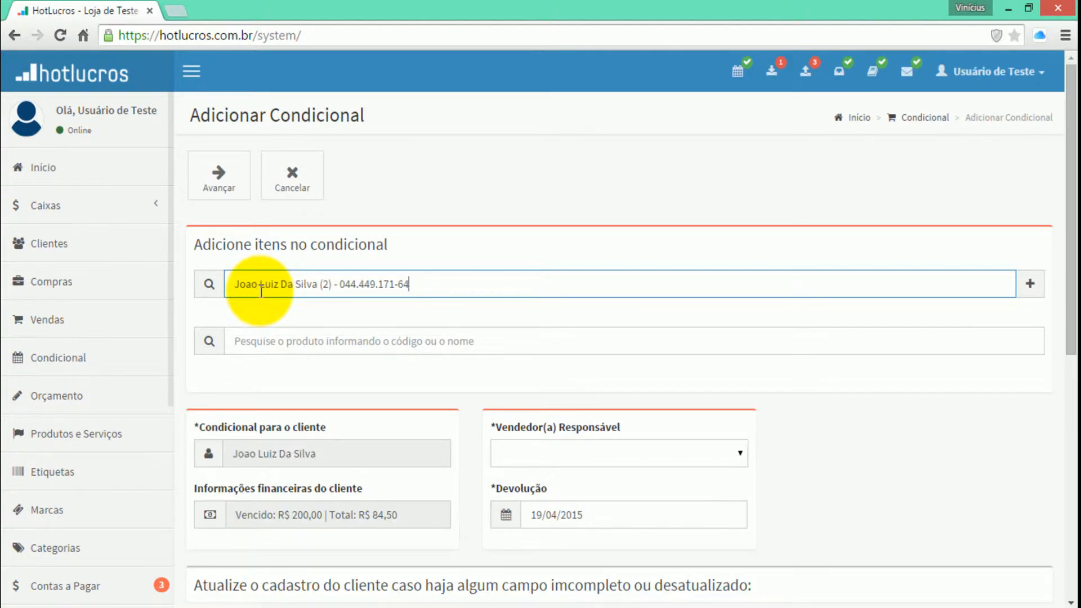
click(270, 336)
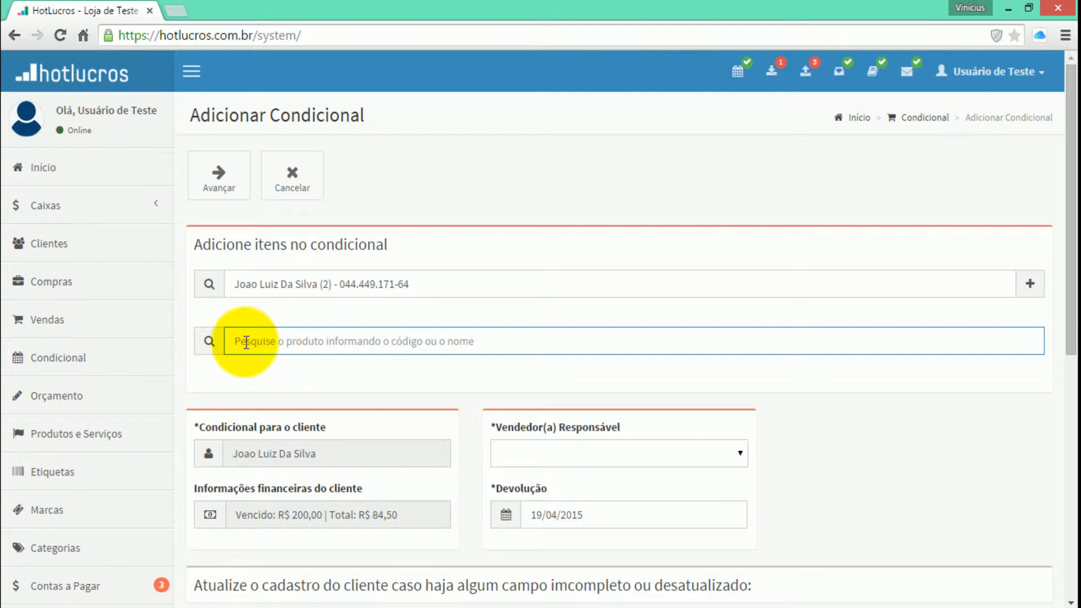
Create and save a new product category named Blusa Masculina
click(56, 435)
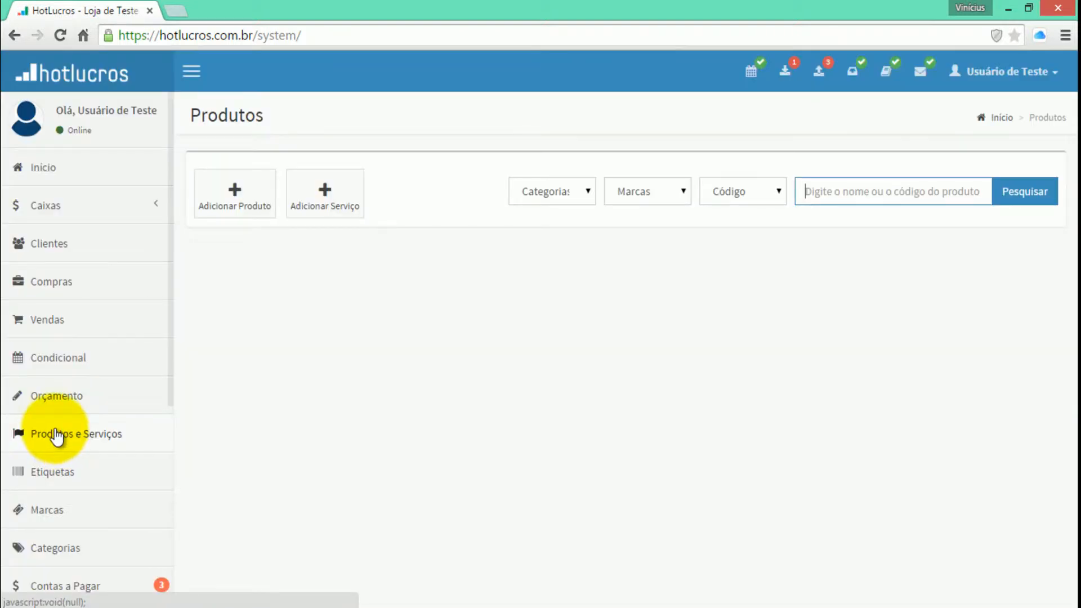
click(58, 551)
click(223, 205)
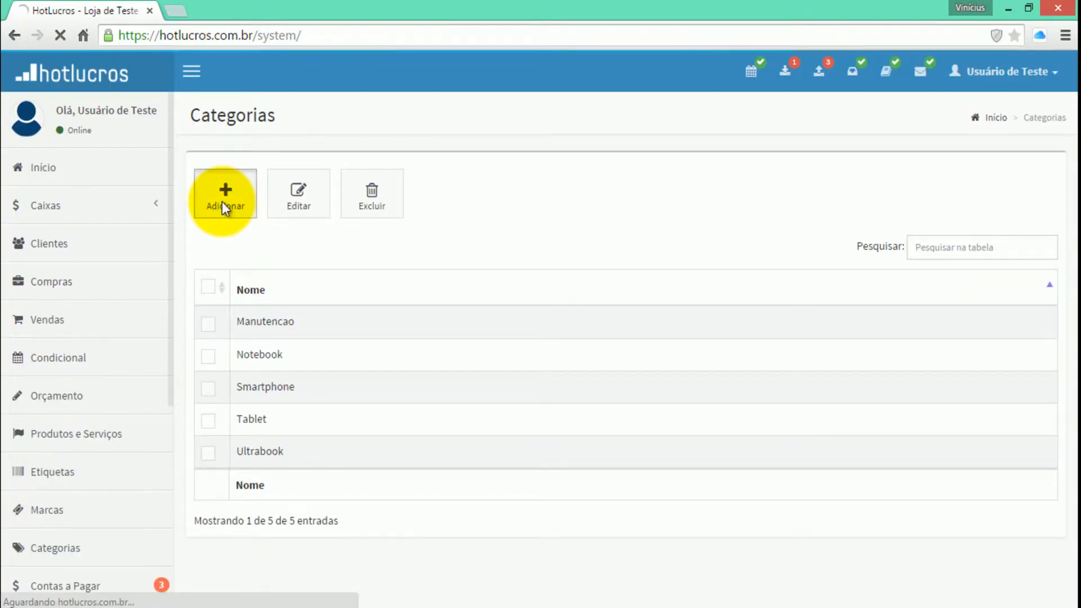
text(B)
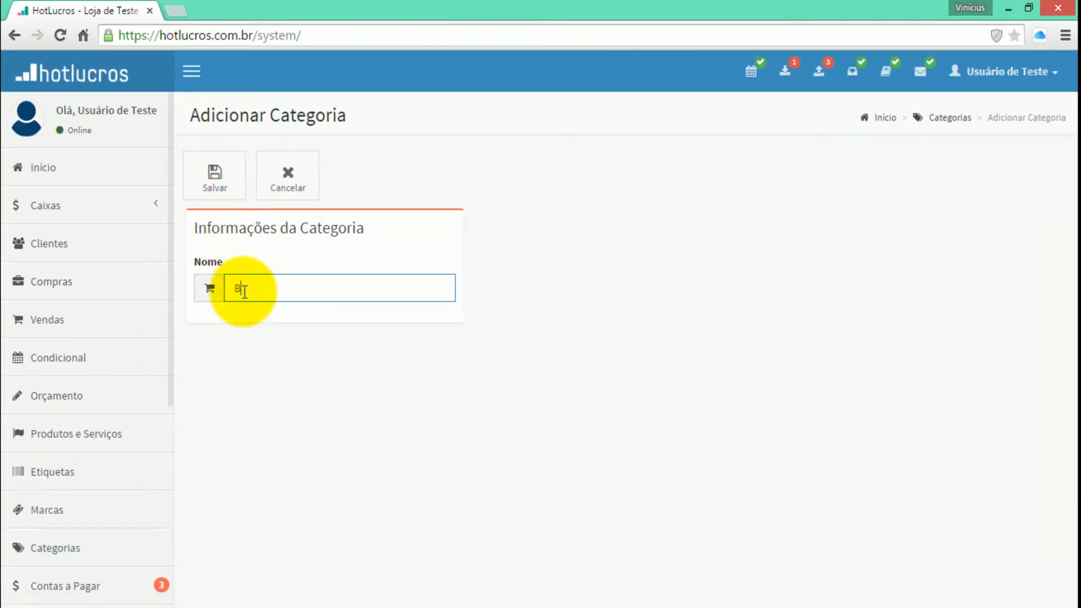
text(rusa Masculin)
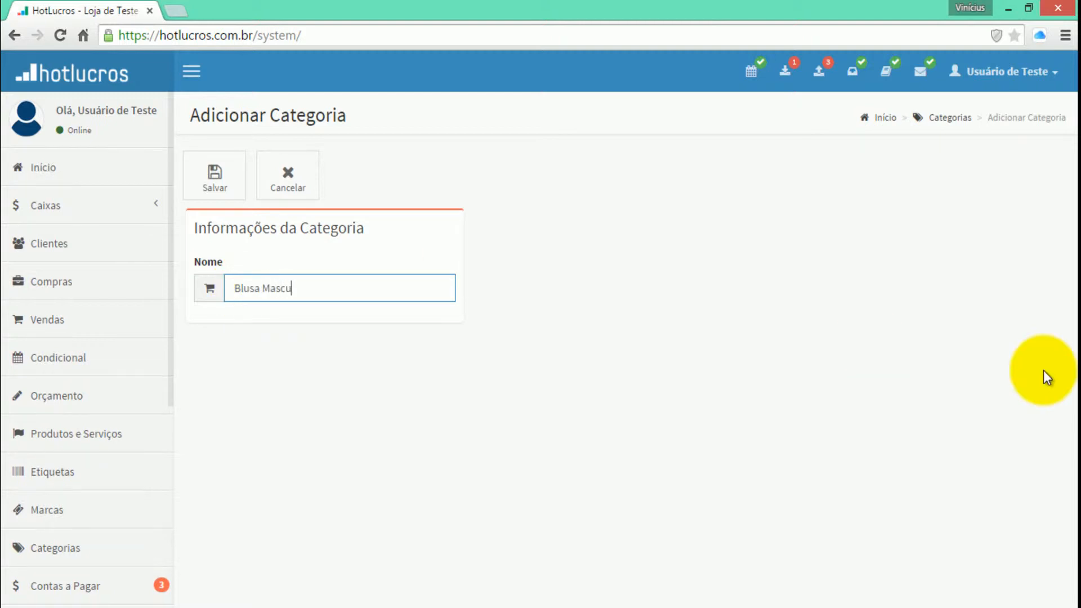
text(a)
click(232, 189)
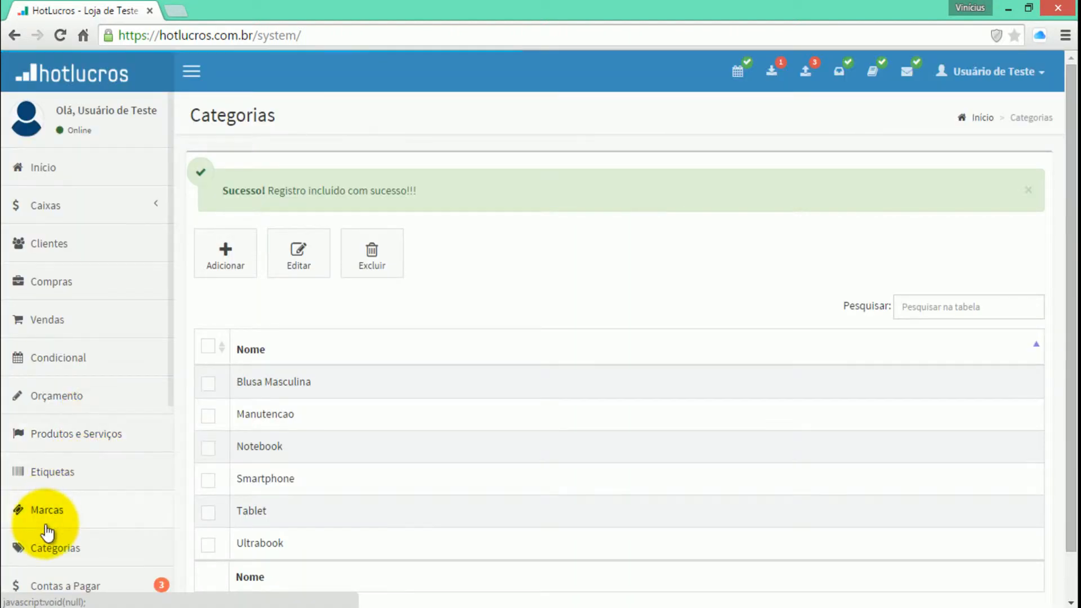
Create and save a new brand named Bivik
click(45, 519)
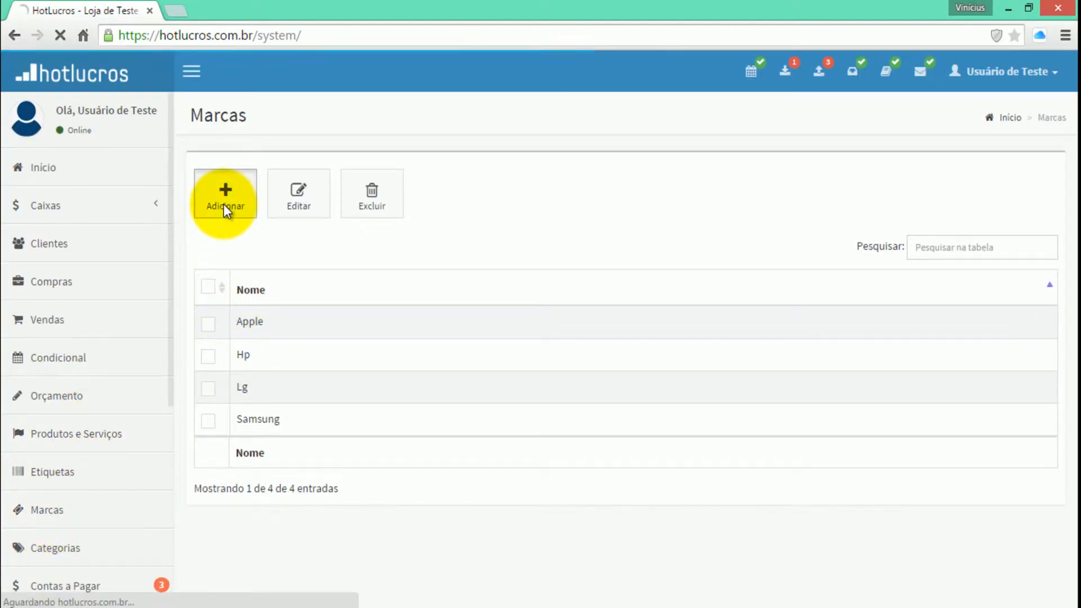
click(224, 204)
text(Bivik)
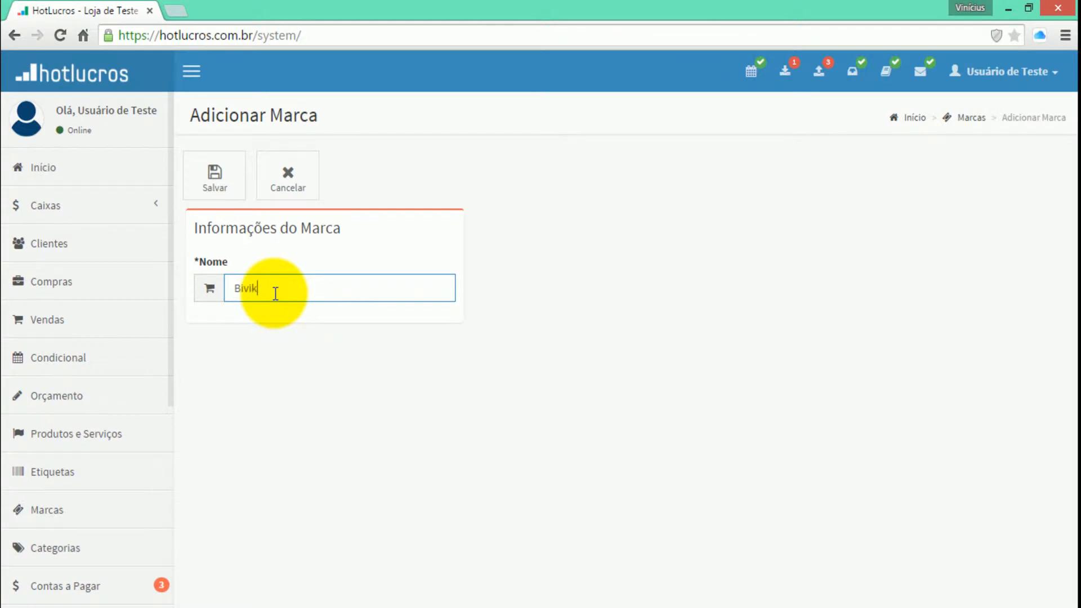
click(209, 188)
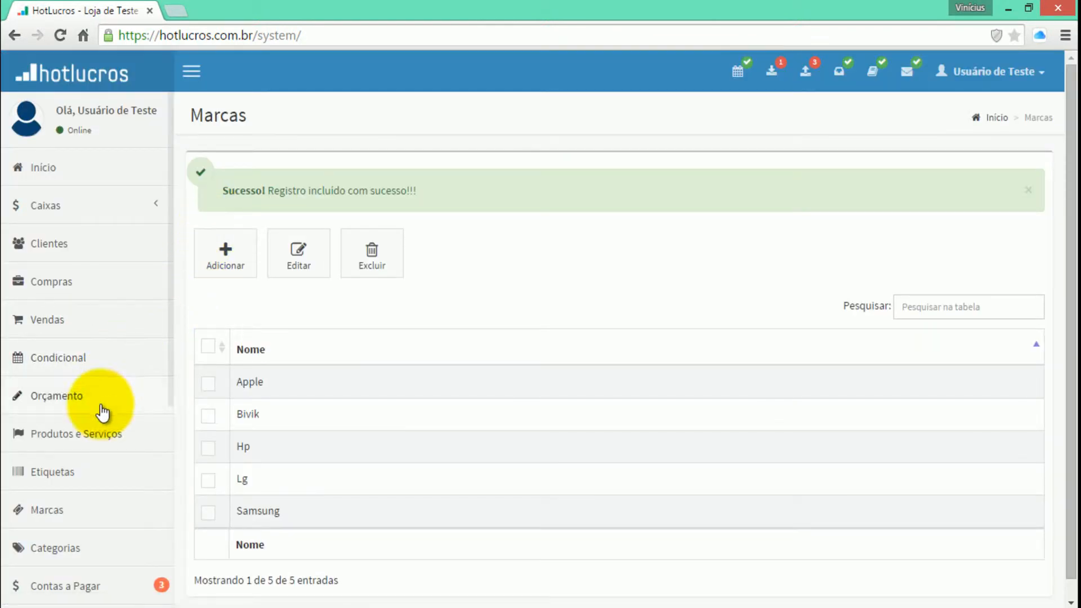
Start a new product record named Blusa de Couro with a quantity of 10 and a minimum stock of 0
click(91, 437)
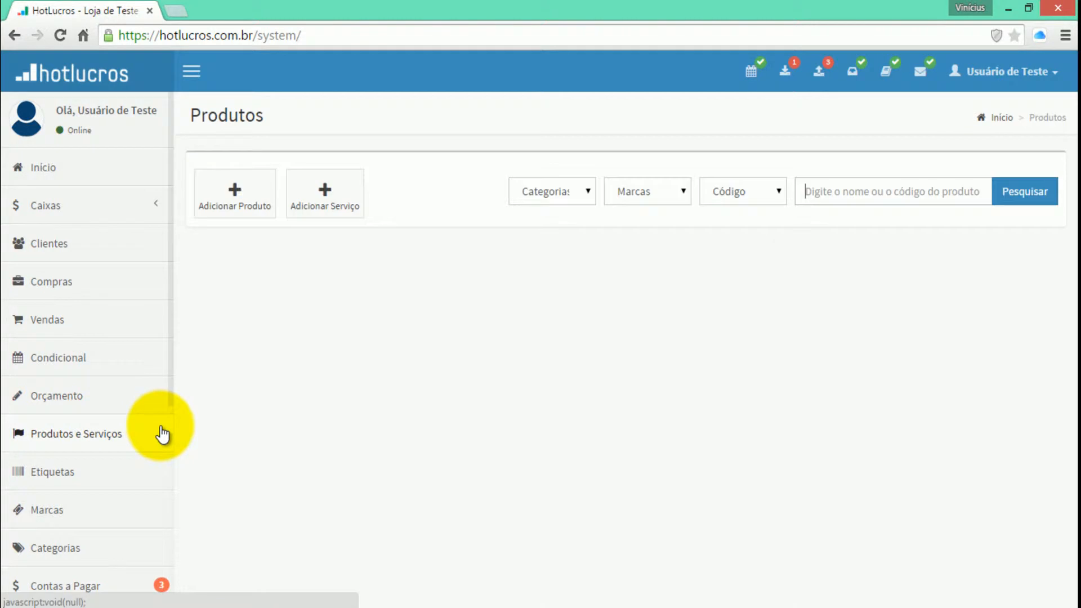
click(235, 219)
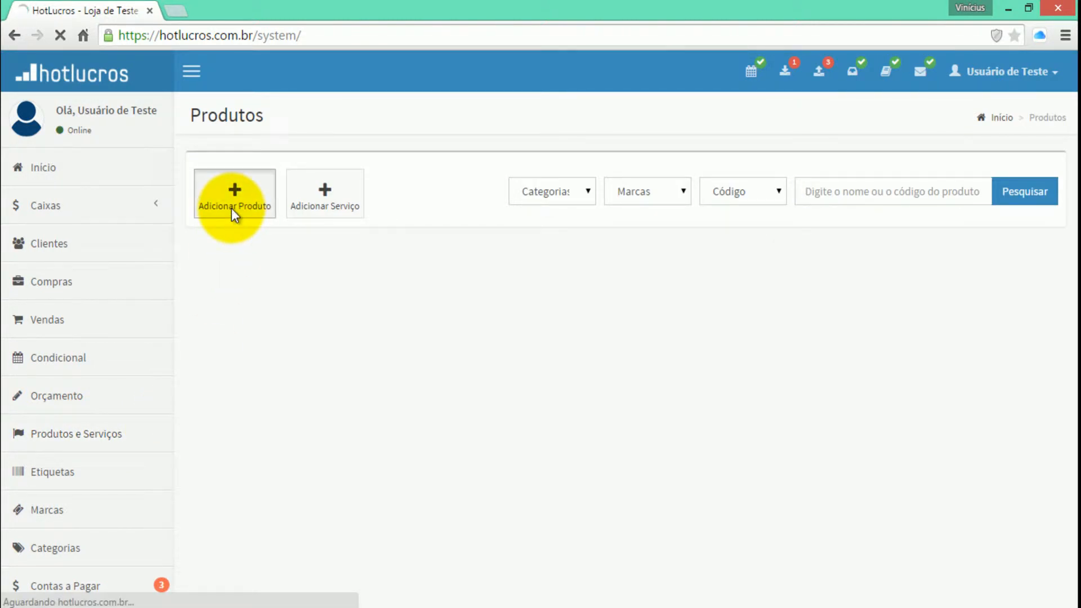
click(265, 313)
key(Tab)
click(272, 317)
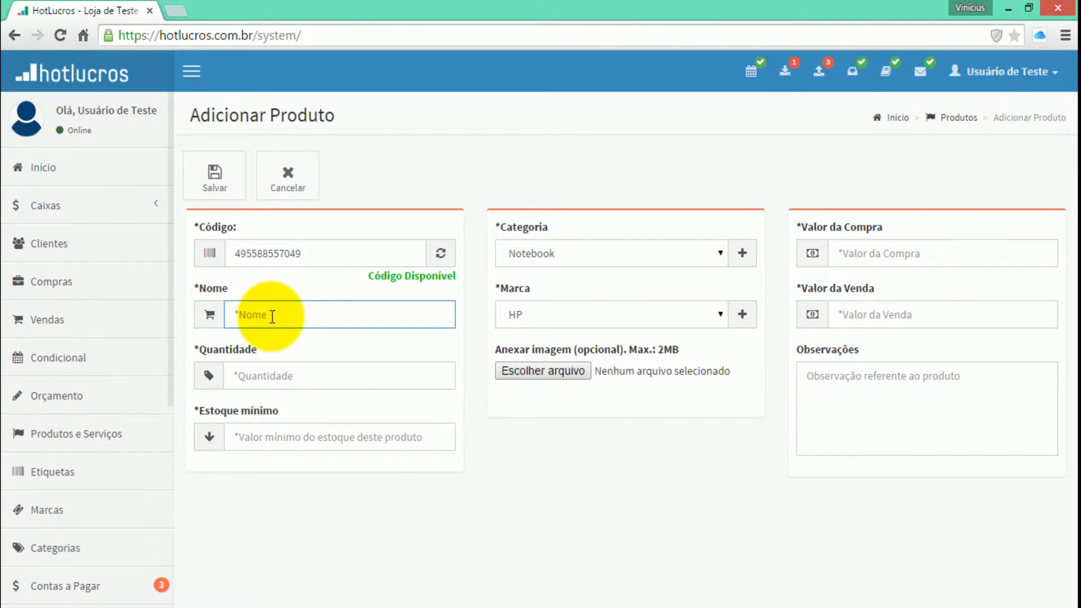
text(Blusa de Couro)
key(Tab)
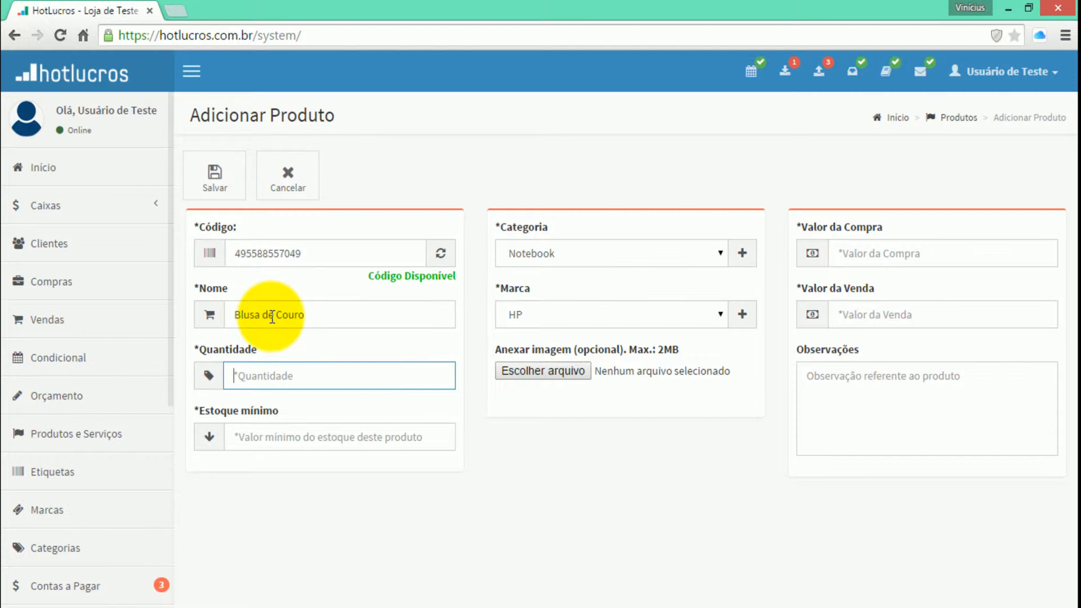
text(10)
key(Tab)
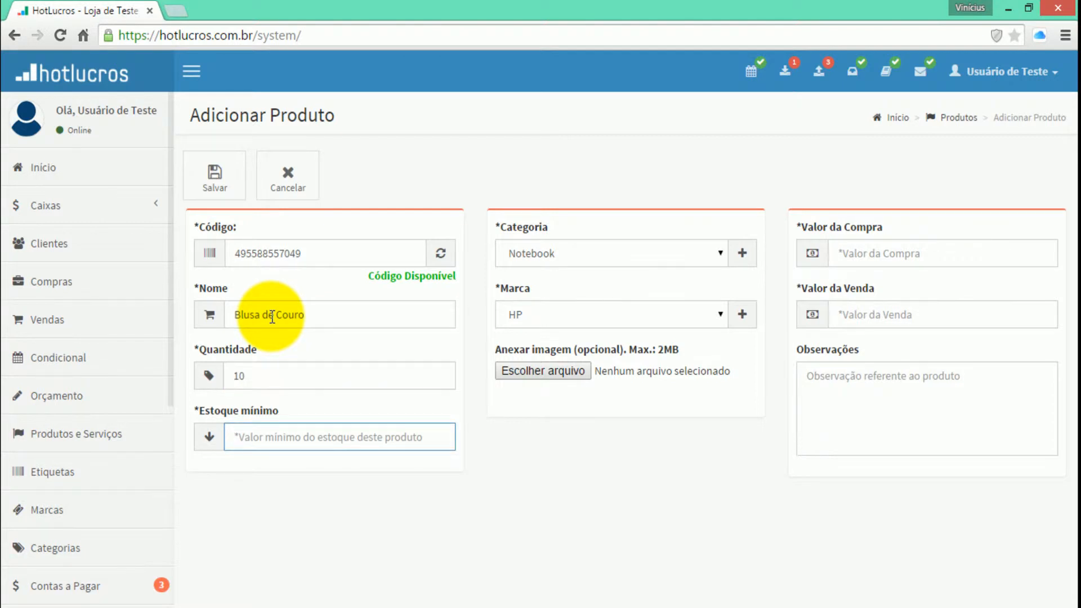
text(0)
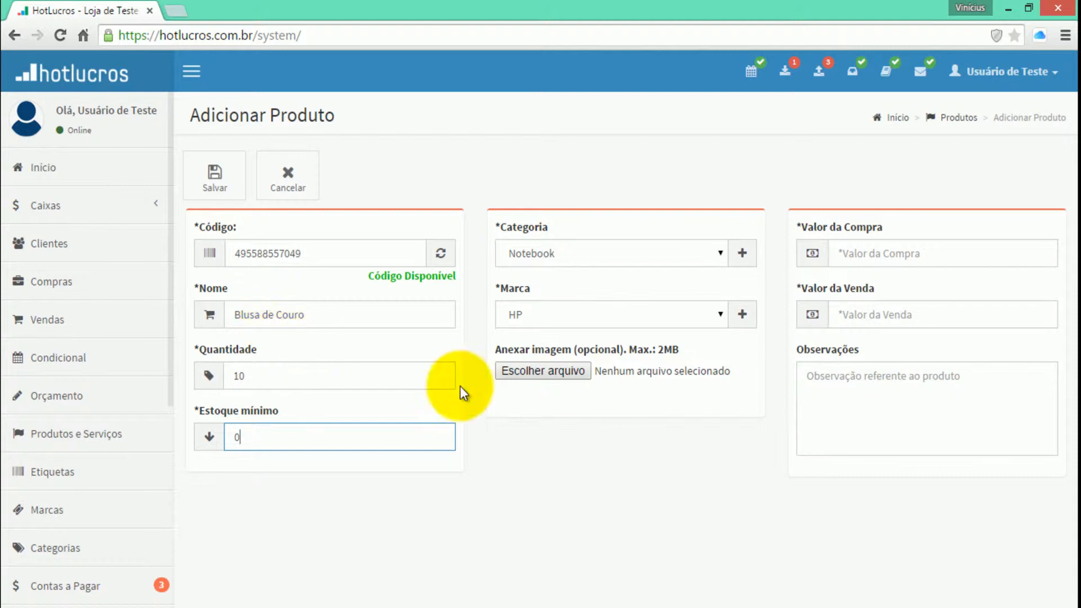
Assign the product to the category Blusa Masculina and the brand Bivik
click(549, 247)
click(553, 275)
click(531, 316)
click(530, 338)
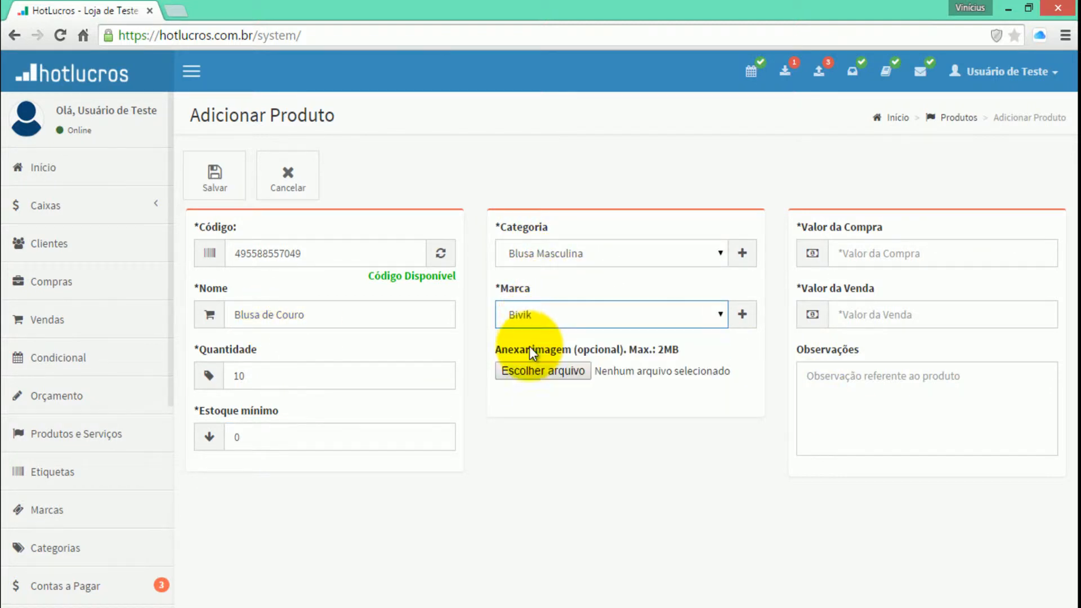
Set the product's purchase value to R$ 100,00 and its sale value to R$ 170,00, and save the product
click(865, 251)
text(1)
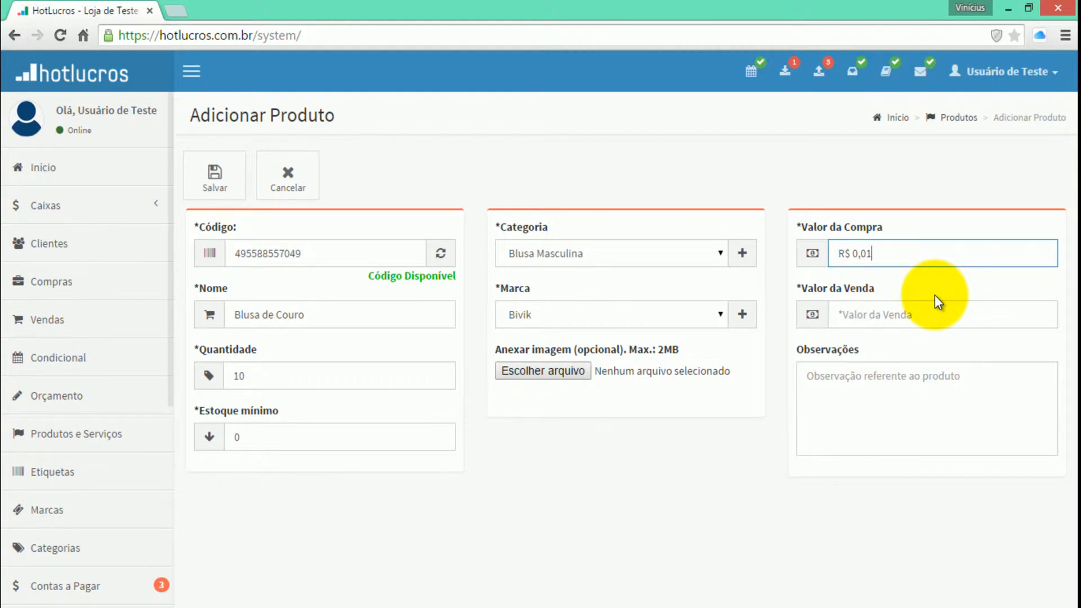
text(00,00)
key(Tab)
text(1)
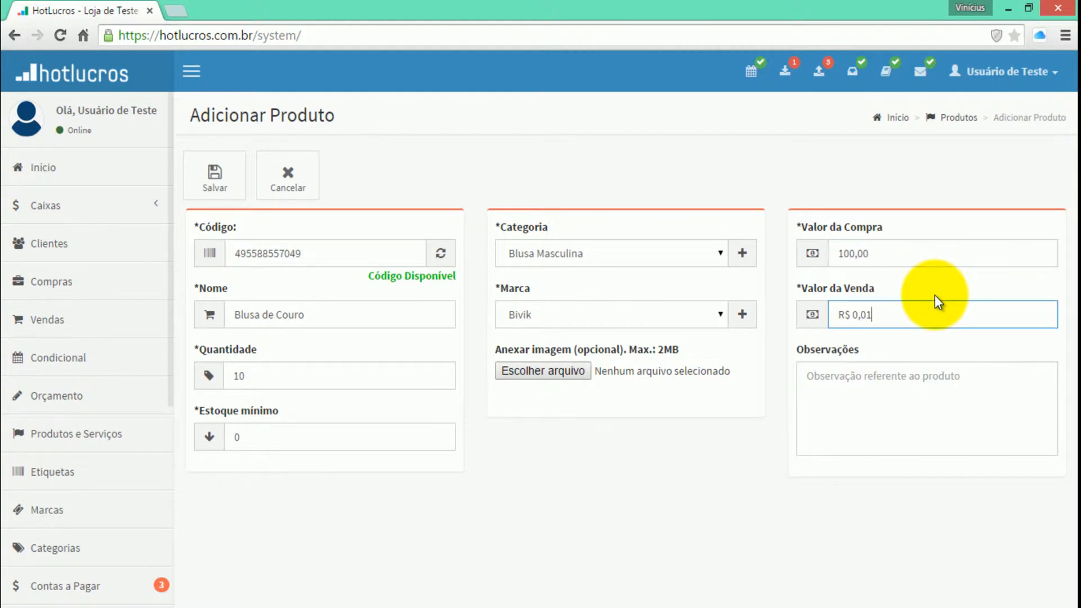
text(70,00)
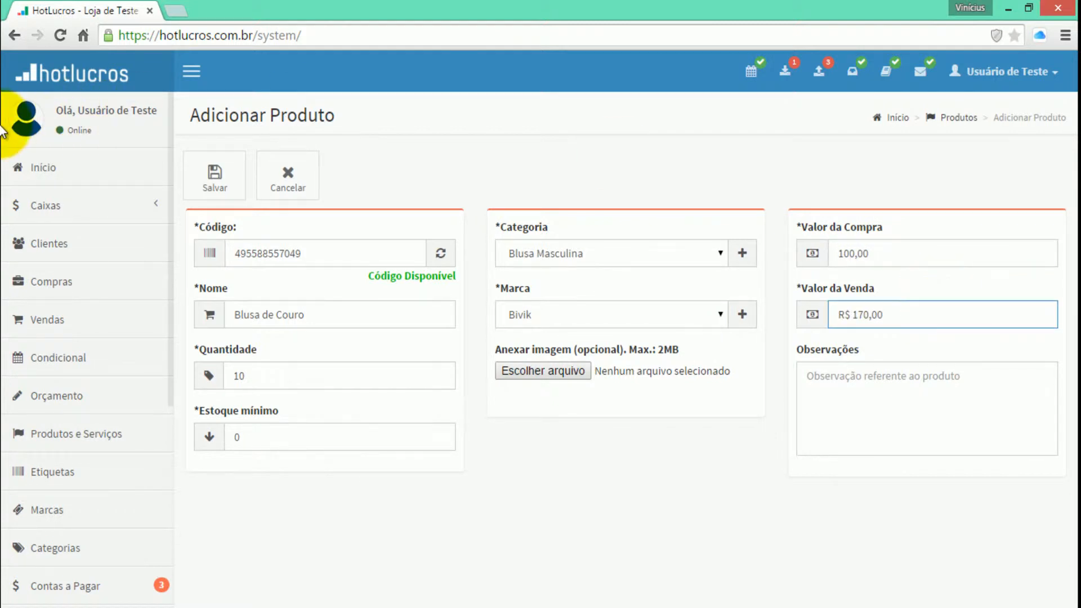
click(215, 177)
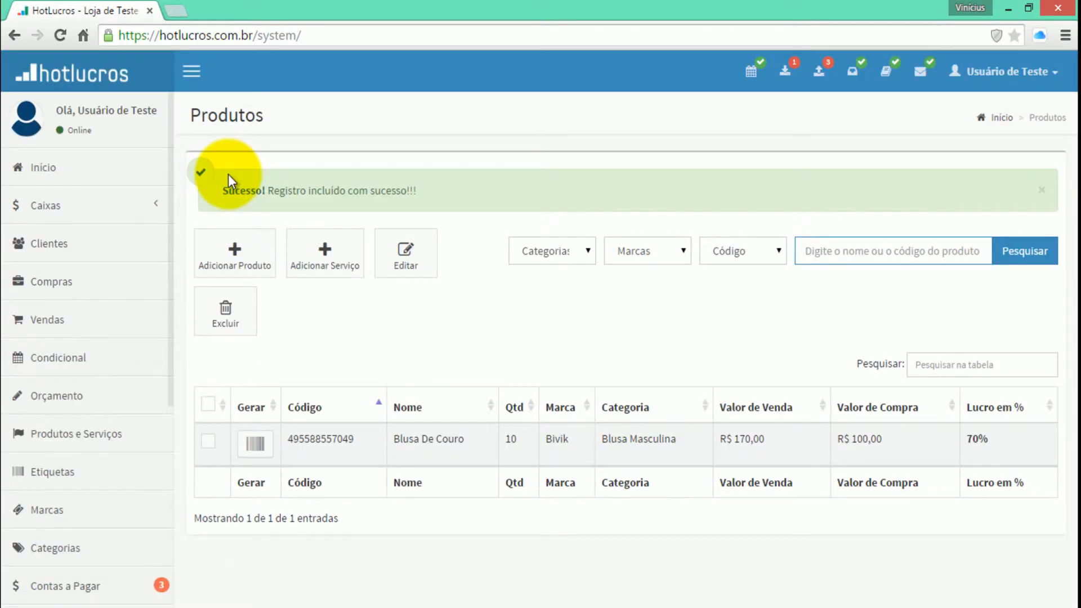
Start a new conditional and select the customer by searching for their first name
click(76, 360)
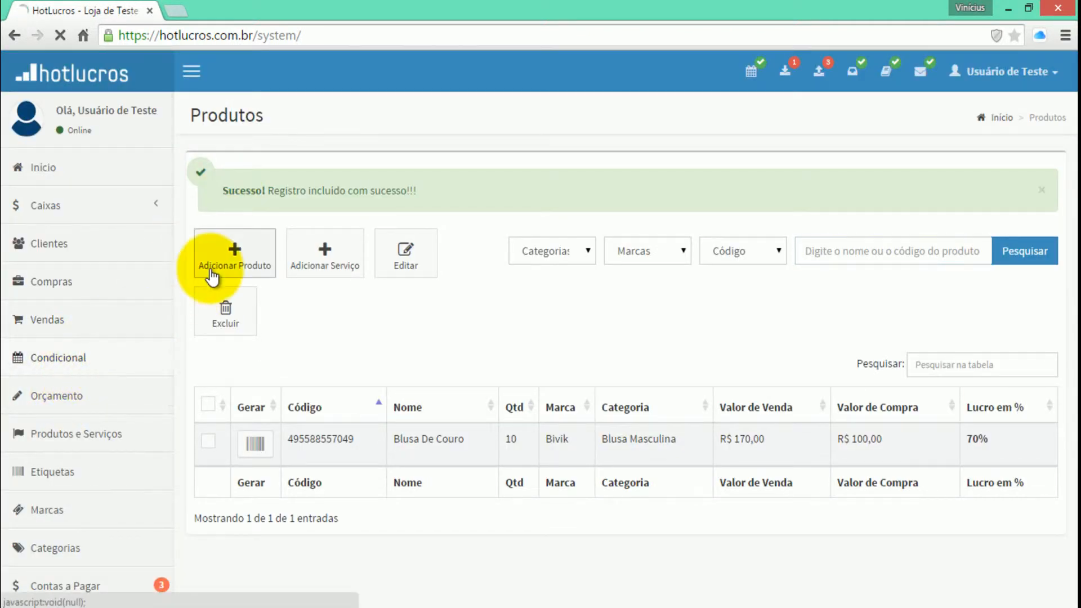
click(215, 216)
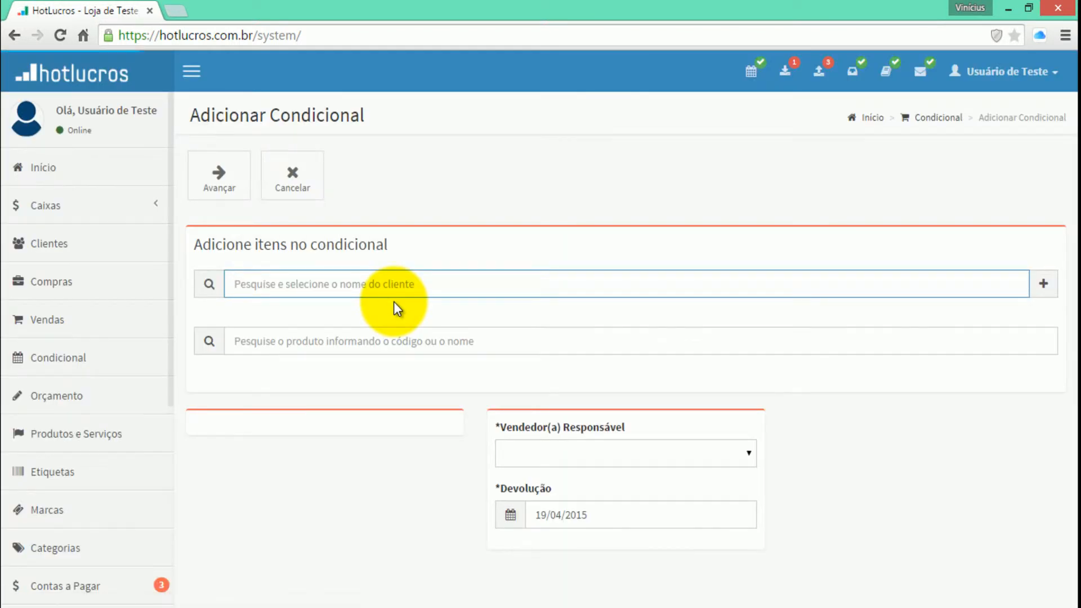
text(joao)
click(394, 302)
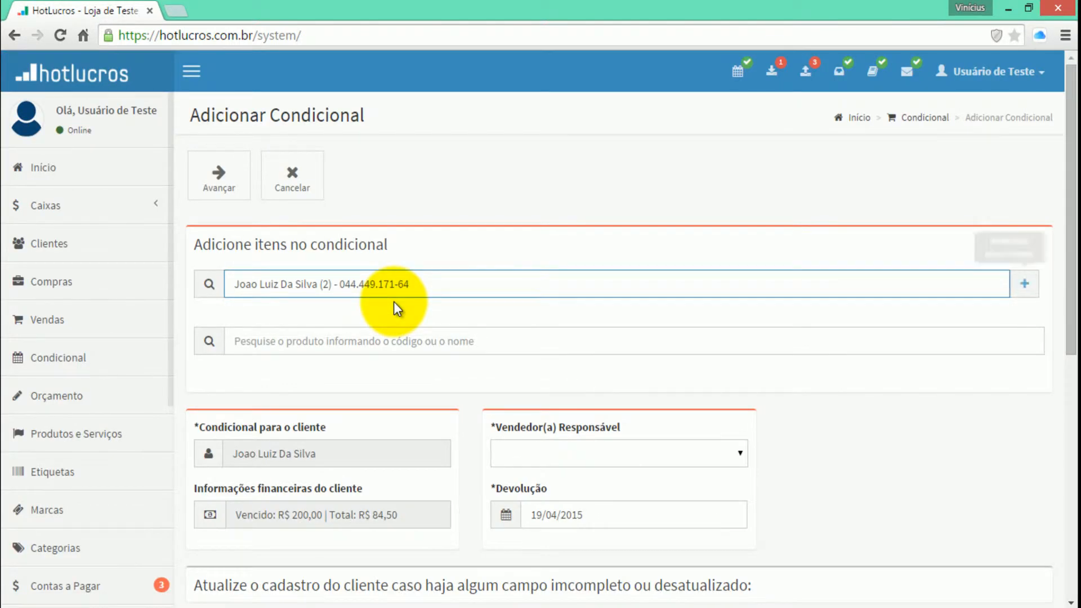
Add the products Blusa de Couro and Notebook HP Pavilion Serie G8 to the conditional
text(bl)
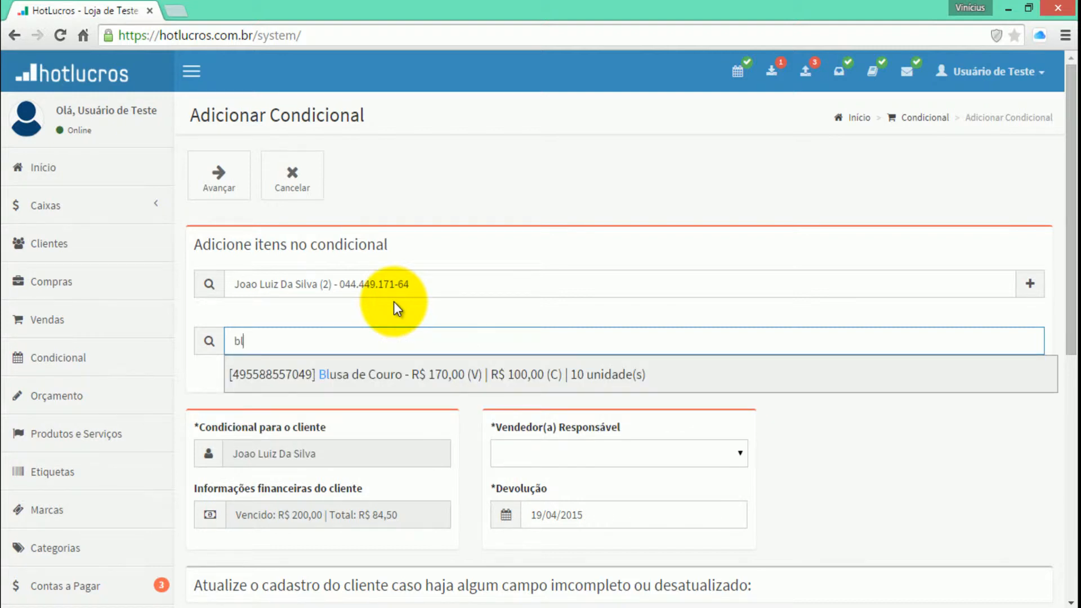
key(Return)
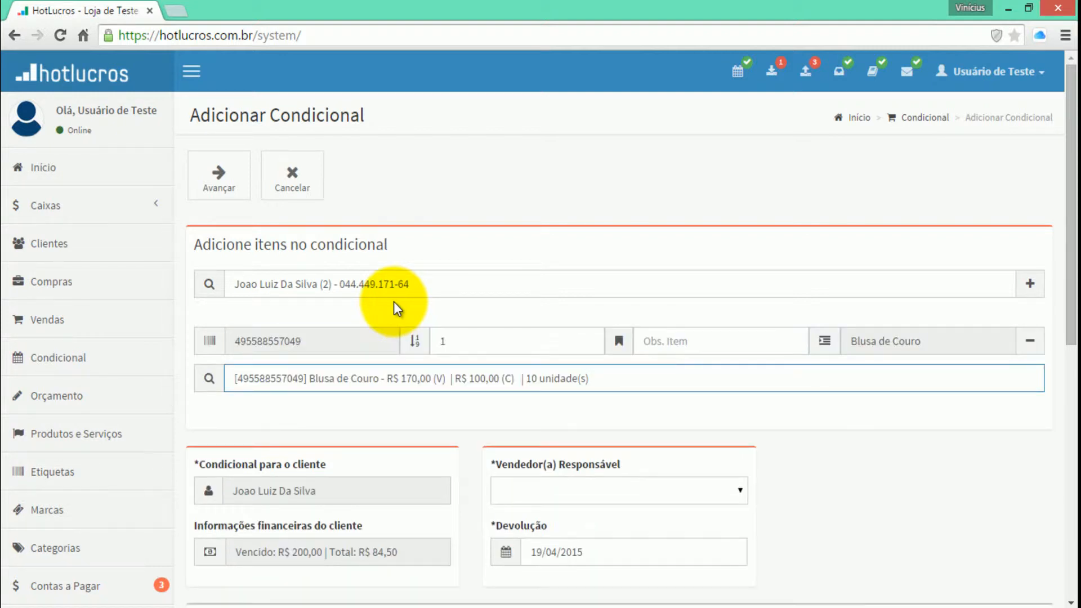
text(note)
key(Return)
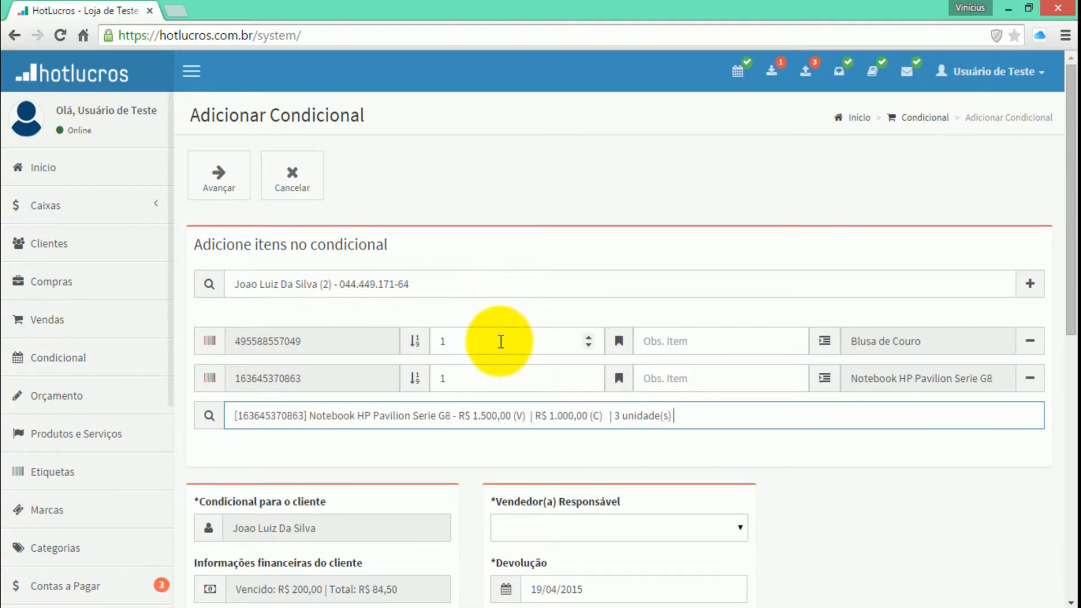
Set the seller responsible for the conditional to Usuário de Teste
scroll(501, 350, down, 2)
click(518, 440)
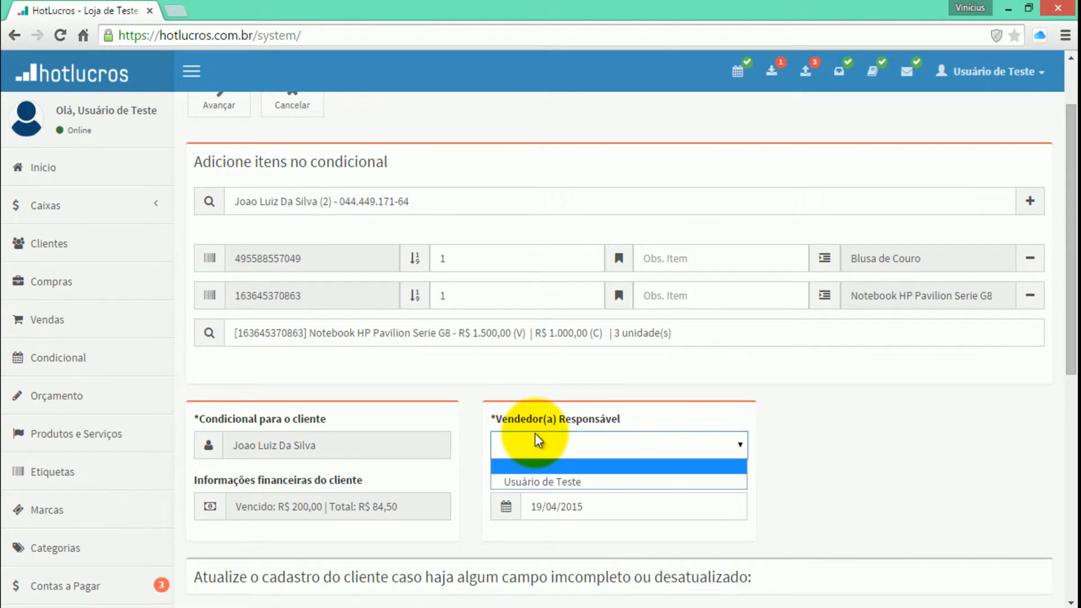
click(509, 482)
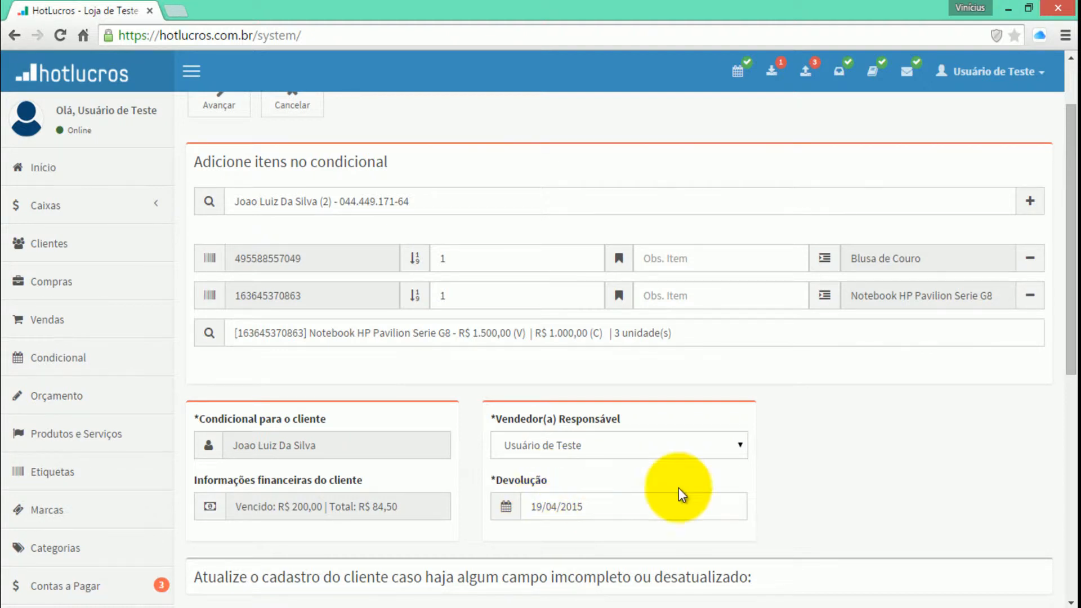
Review the customer's personal, address and contact details in the conditional for missing or outdated fields
scroll(711, 326, down, 4)
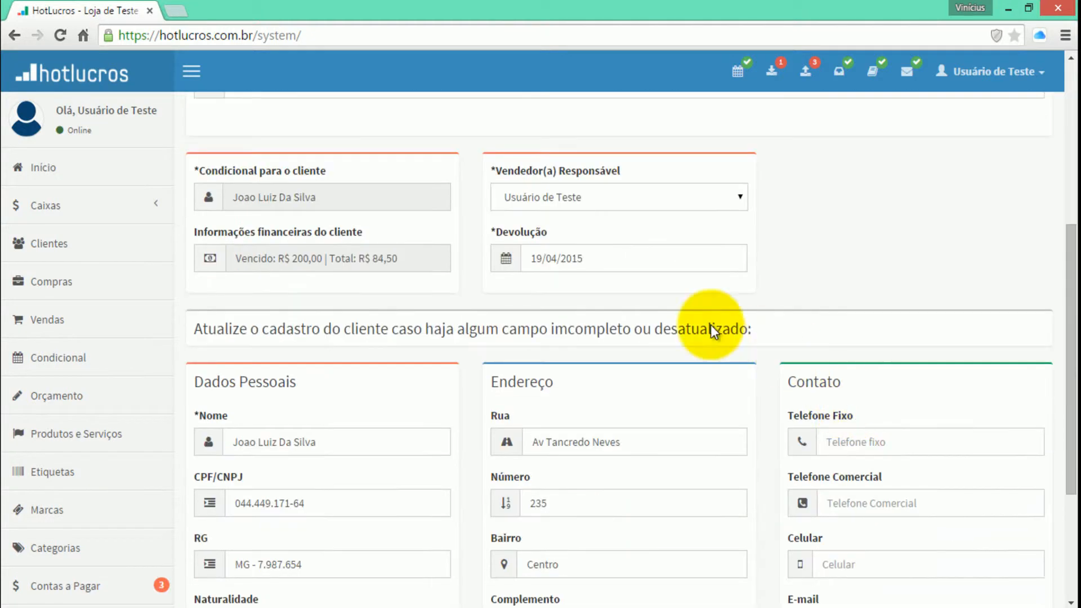
scroll(377, 369, down, 3)
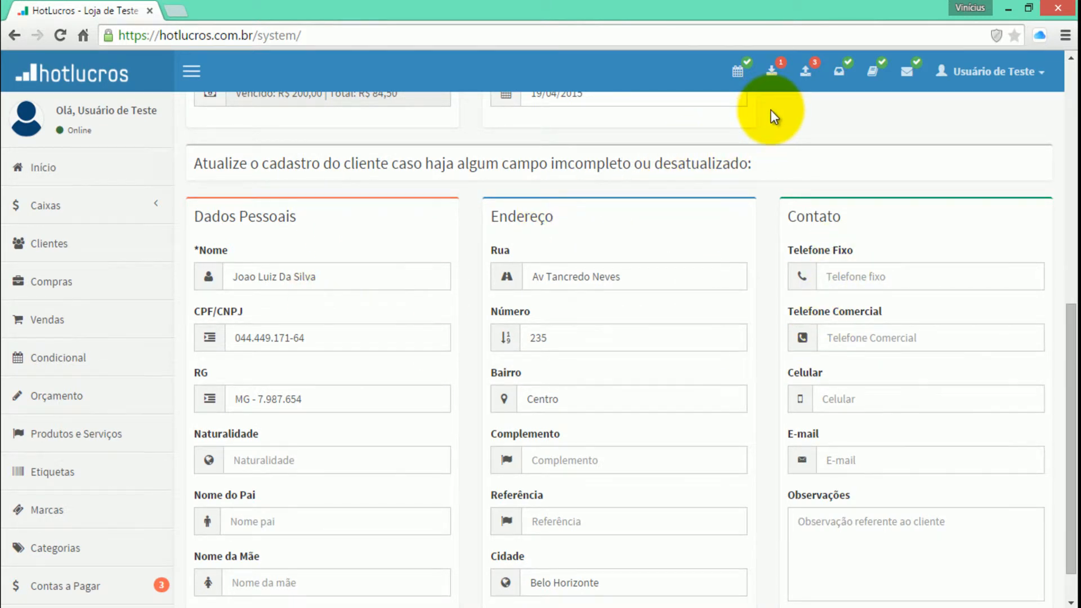
scroll(771, 111, up, 4)
scroll(777, 117, down, 4)
scroll(777, 116, up, 3)
scroll(777, 116, down, 4)
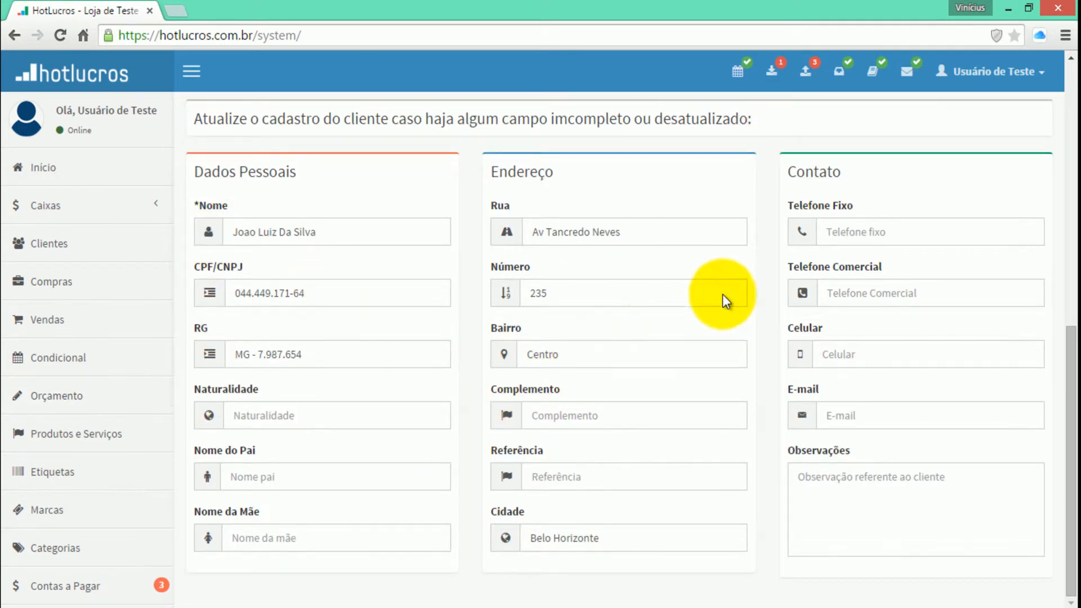
Advance the conditional to its confirmation summary, check the items and return date, and finalize it
scroll(725, 300, up, 10)
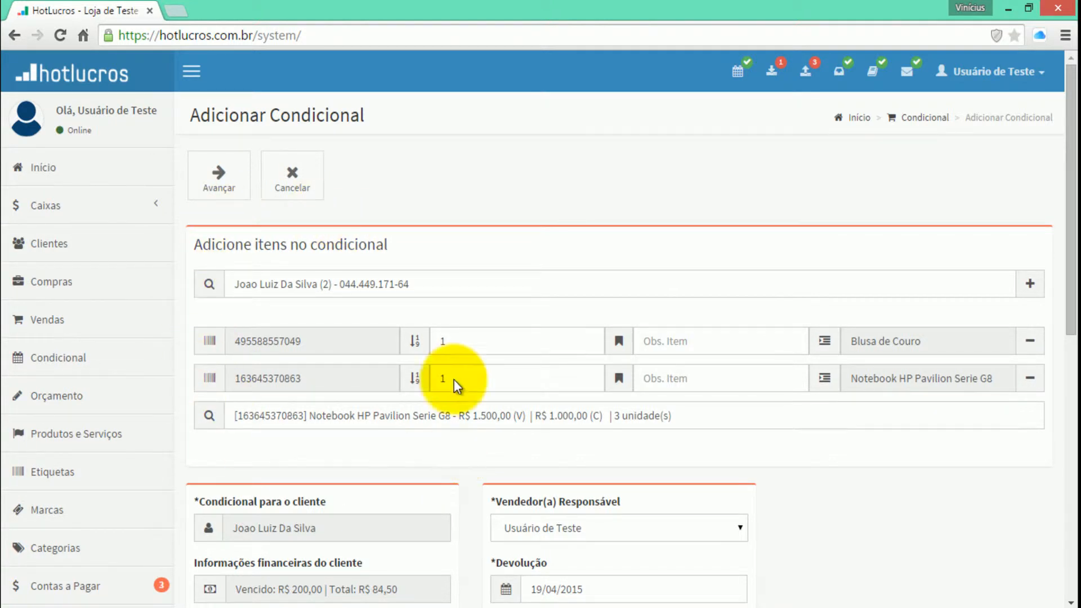
click(219, 176)
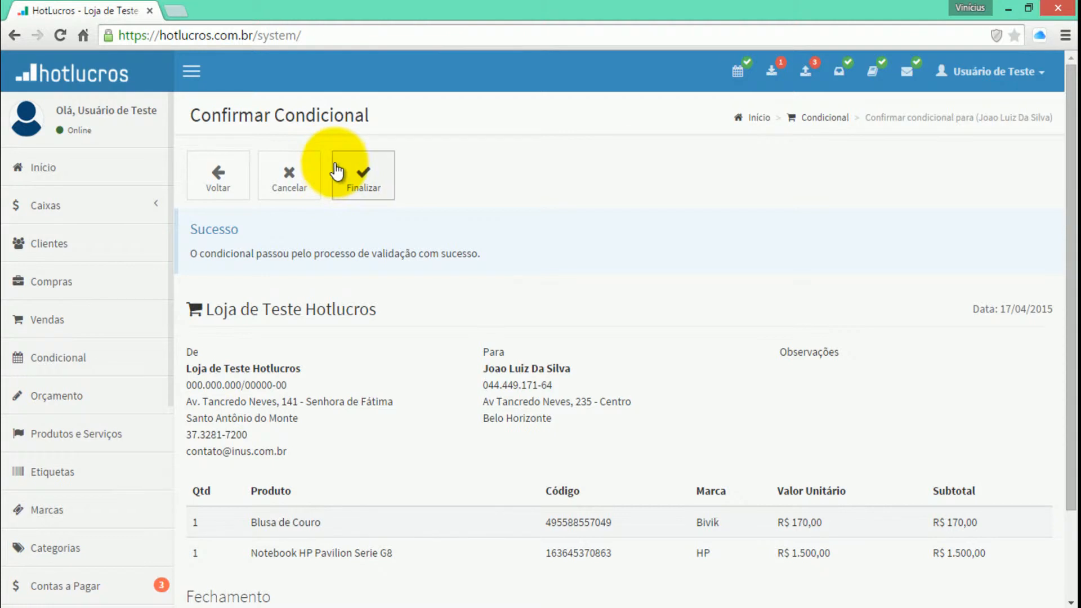
scroll(407, 310, down, 2)
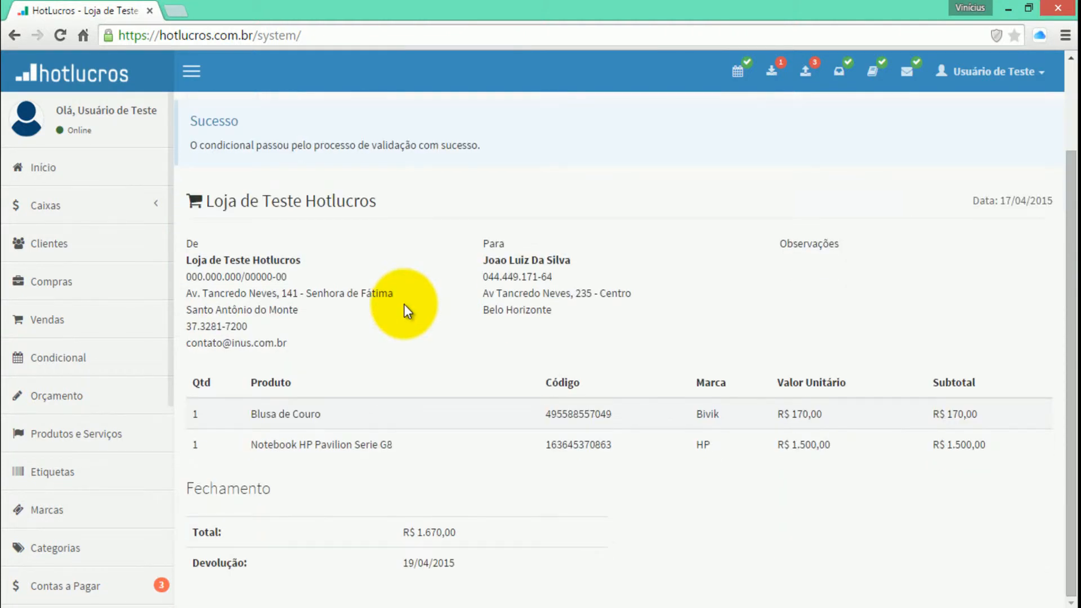
scroll(404, 305, up, 2)
click(365, 179)
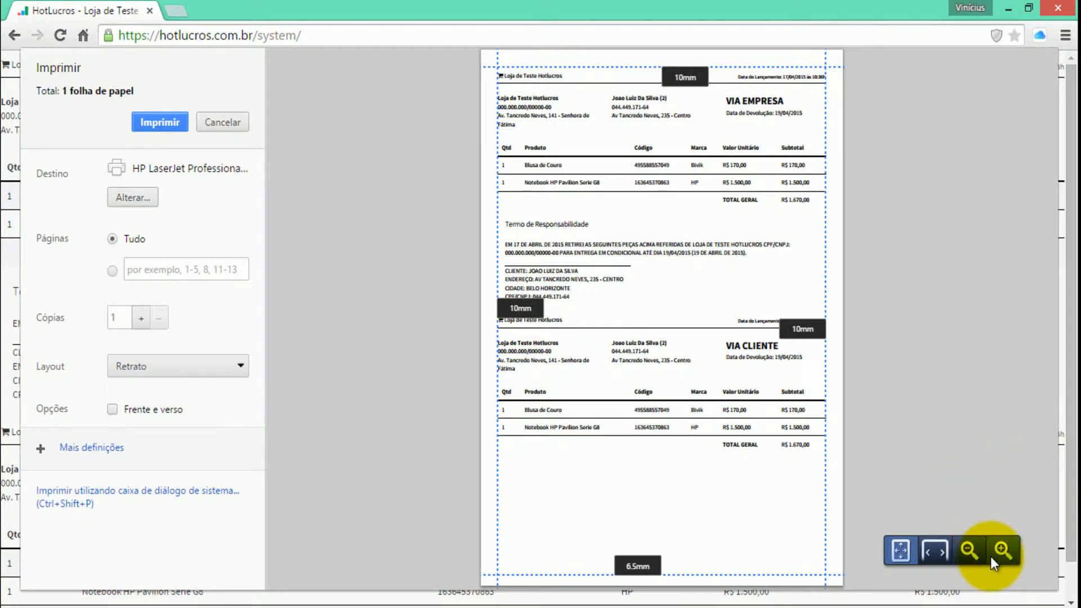
Review the company and customer copies of the conditional receipt at page width, including the responsibility term, and close the preview without printing
click(935, 550)
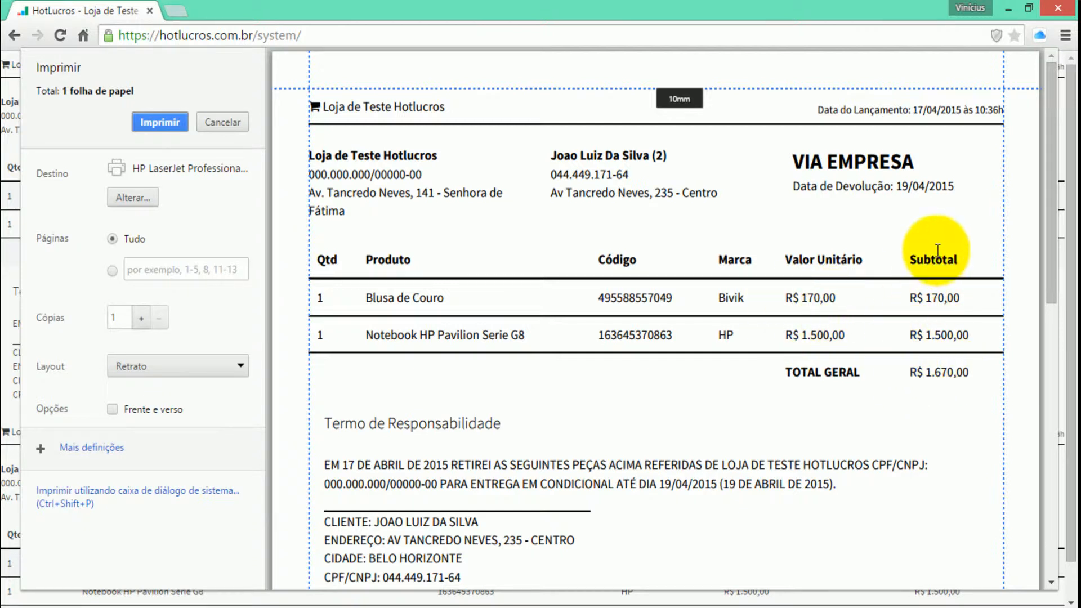
drag(908, 373, 968, 373)
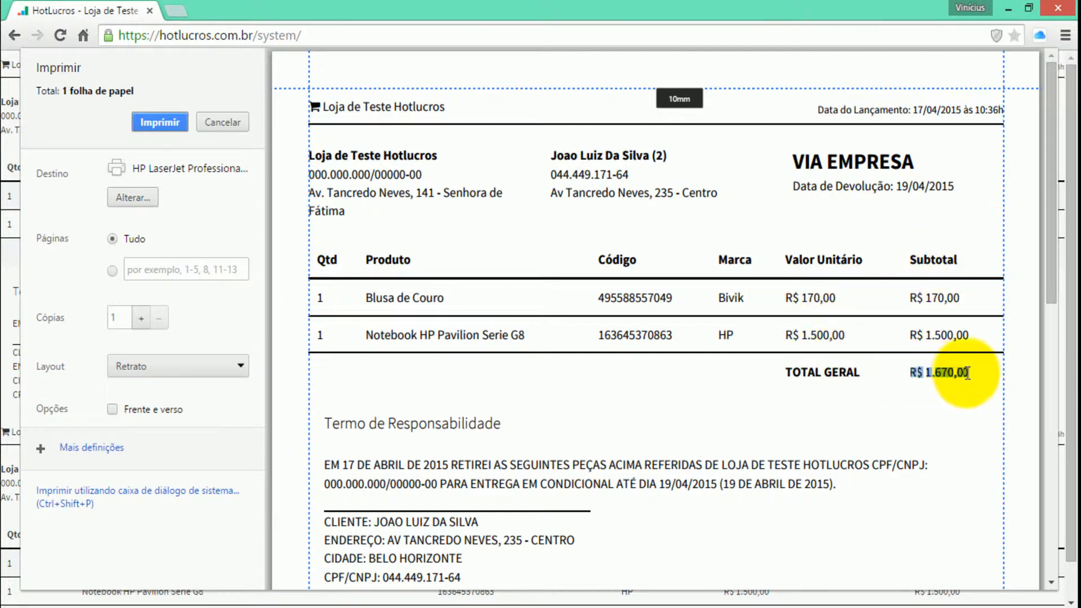
click(499, 483)
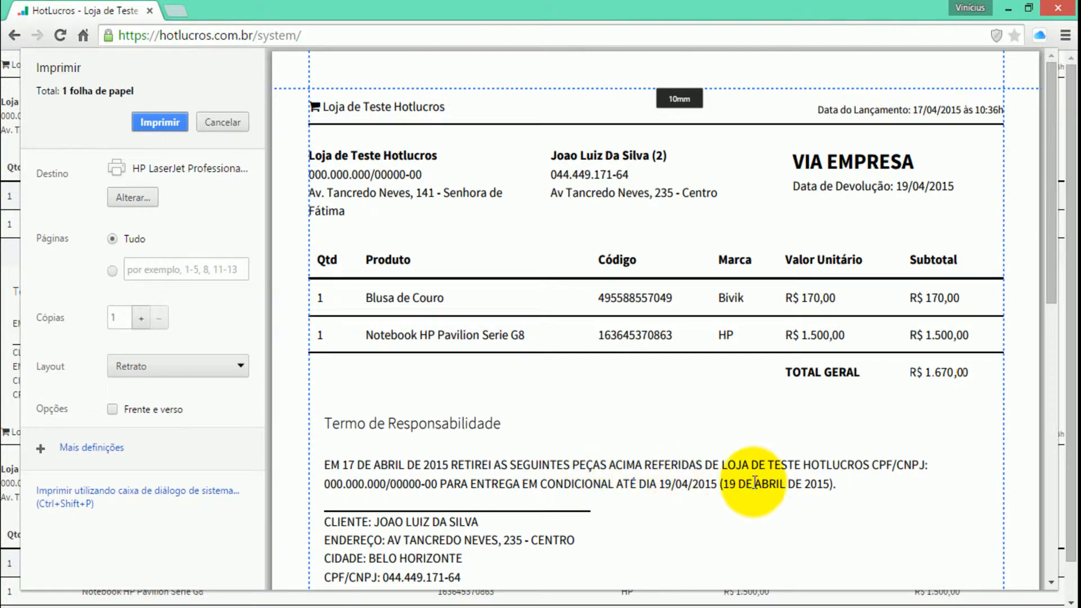
scroll(496, 468, down, 2)
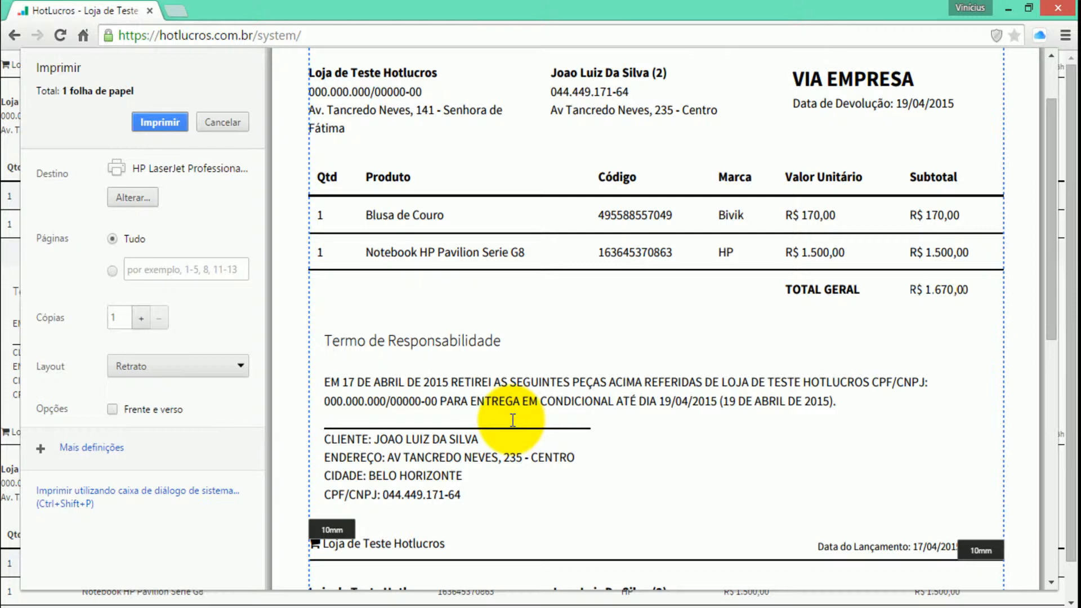
scroll(529, 417, down, 5)
scroll(519, 403, down, 2)
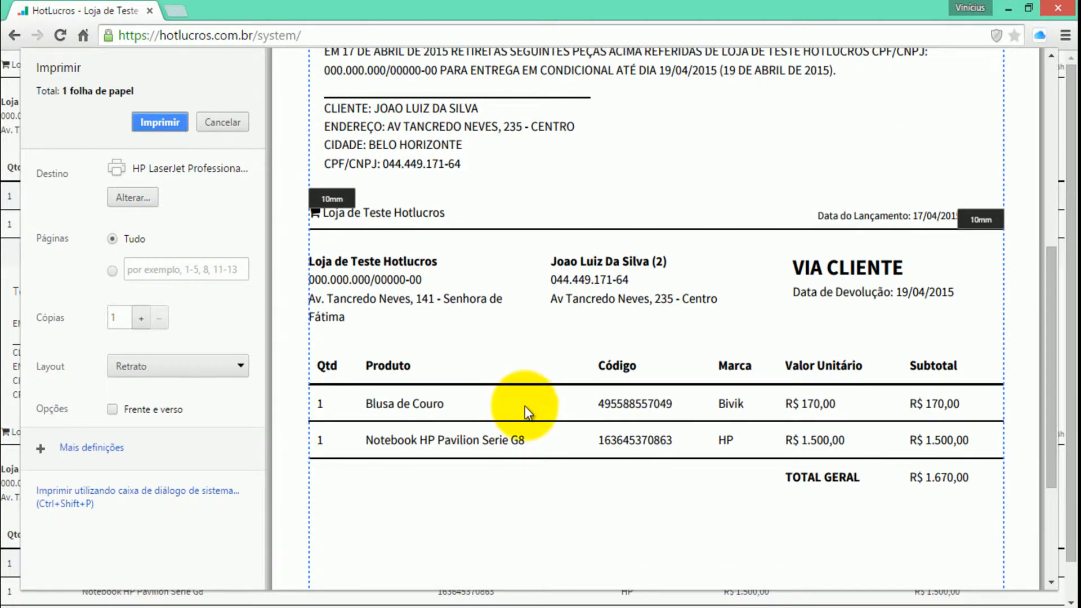
scroll(525, 408, down, 12)
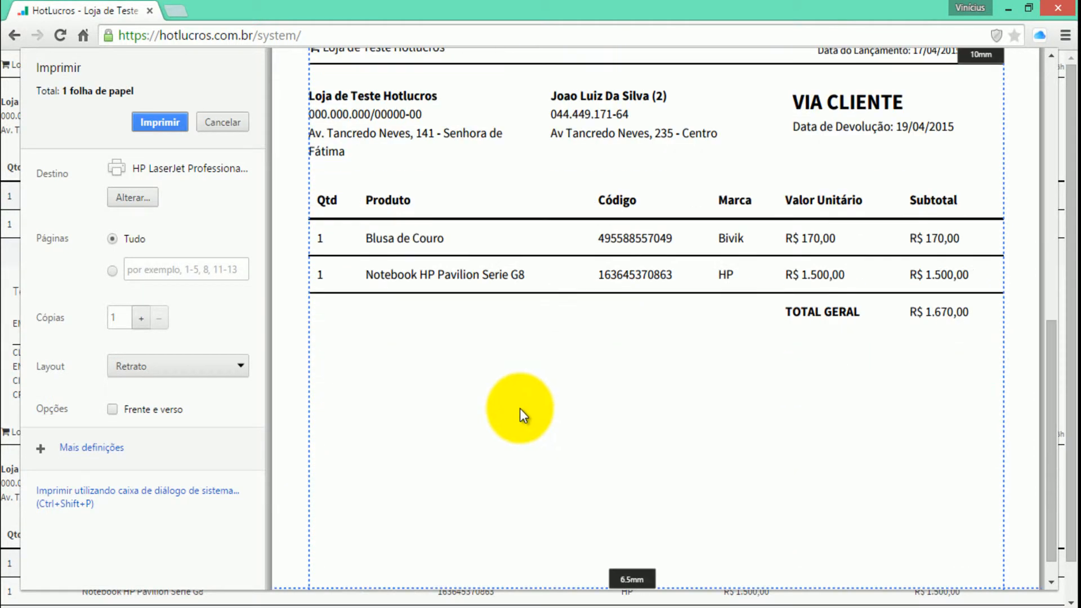
click(238, 123)
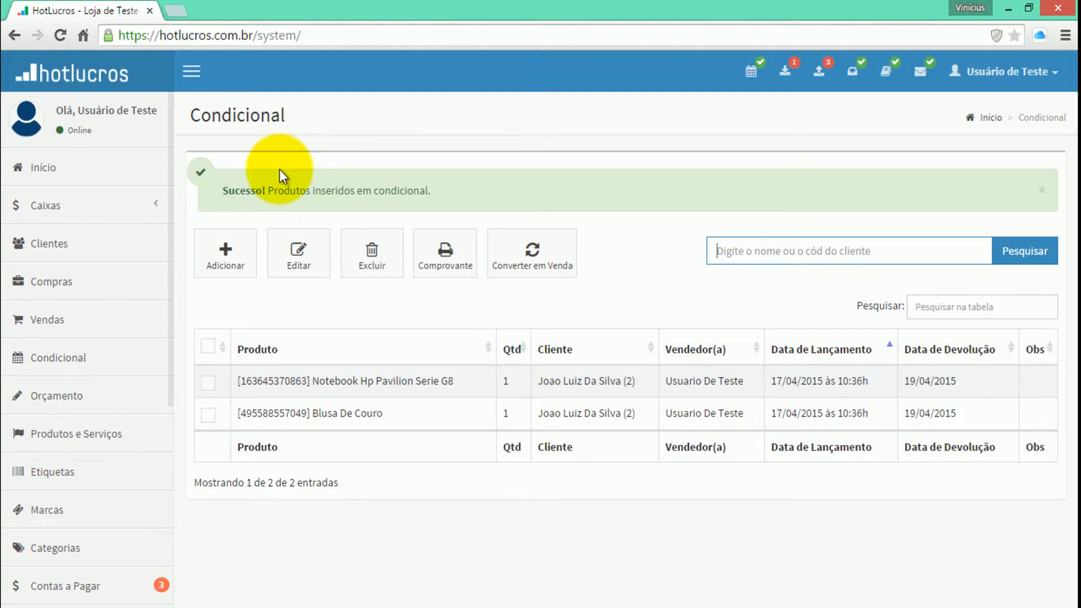
Search the products list for "blusa" to check the stock quantity of Blusa de Couro
click(93, 432)
click(760, 192)
click(749, 225)
click(837, 195)
text(blusa)
key(Return)
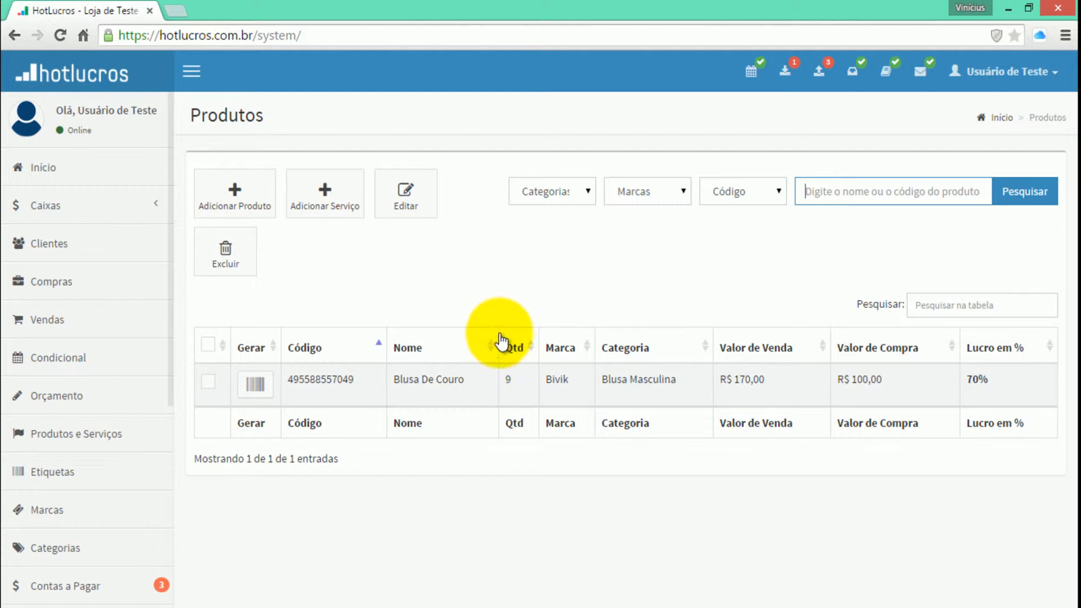
Open the calendar of products on conditional and examine the entries on their return date in April 2015
click(73, 373)
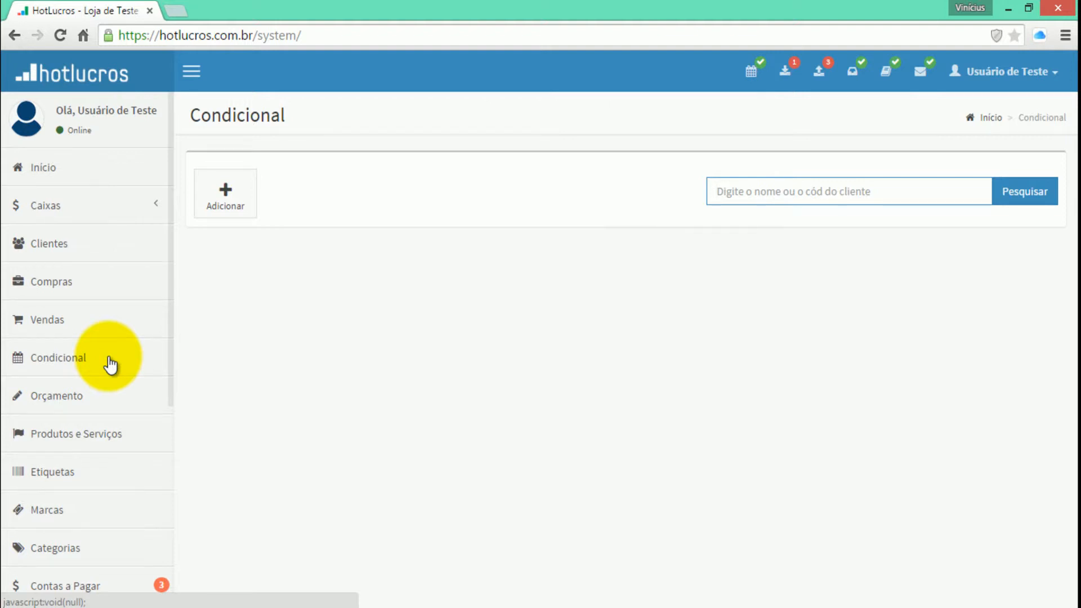
click(749, 80)
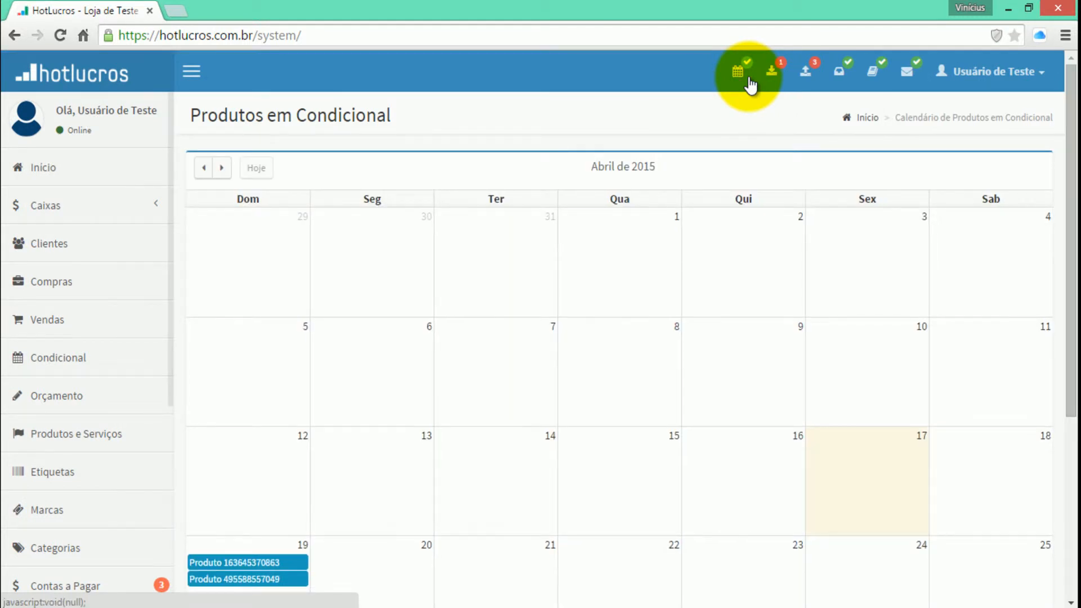
scroll(900, 137, down, 1)
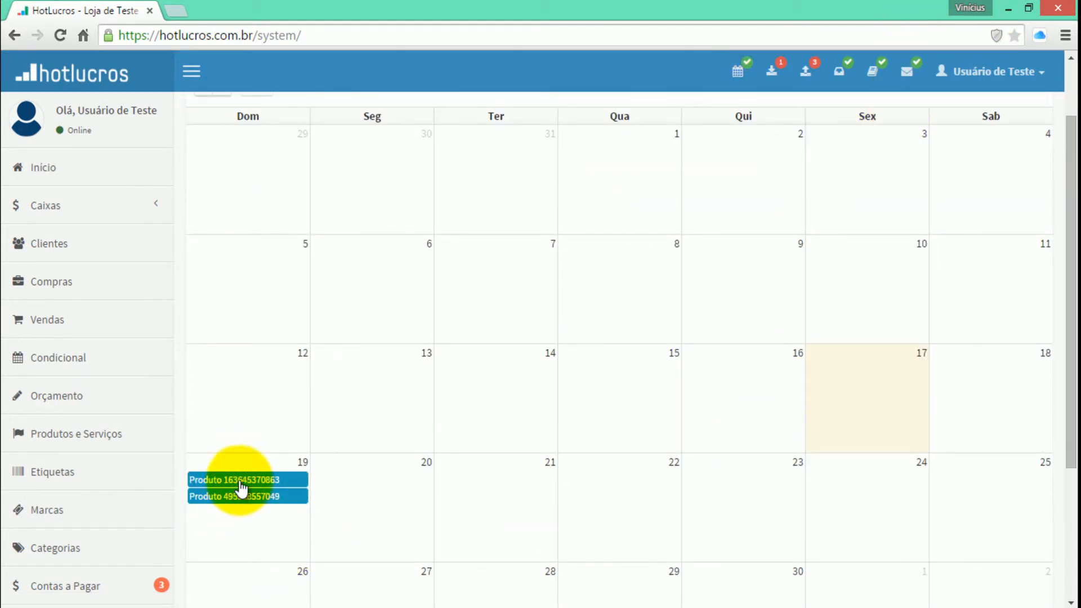
mouse_move(244, 487)
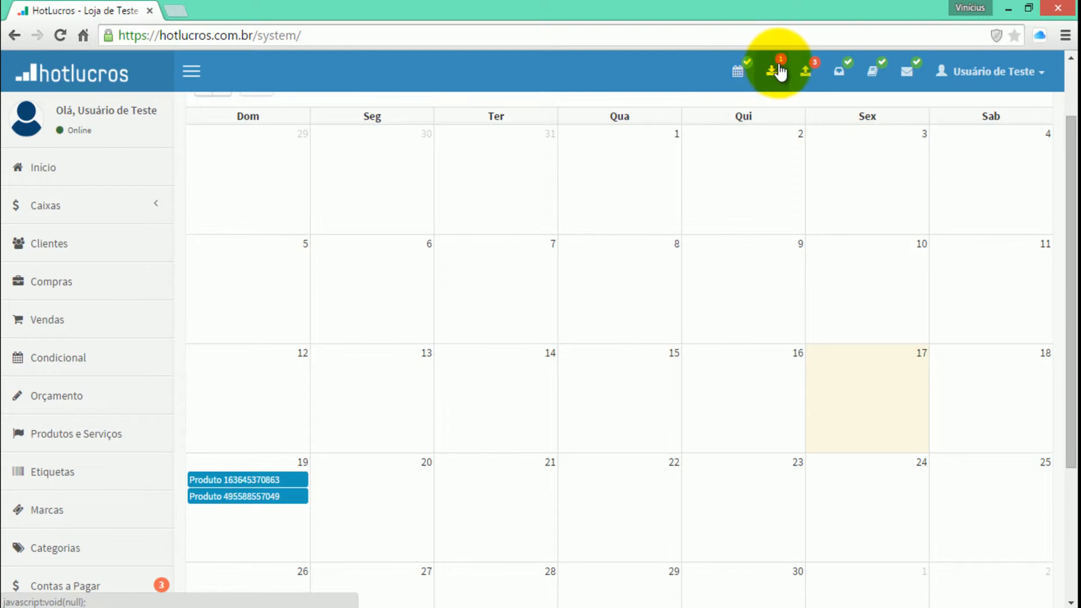
click(739, 70)
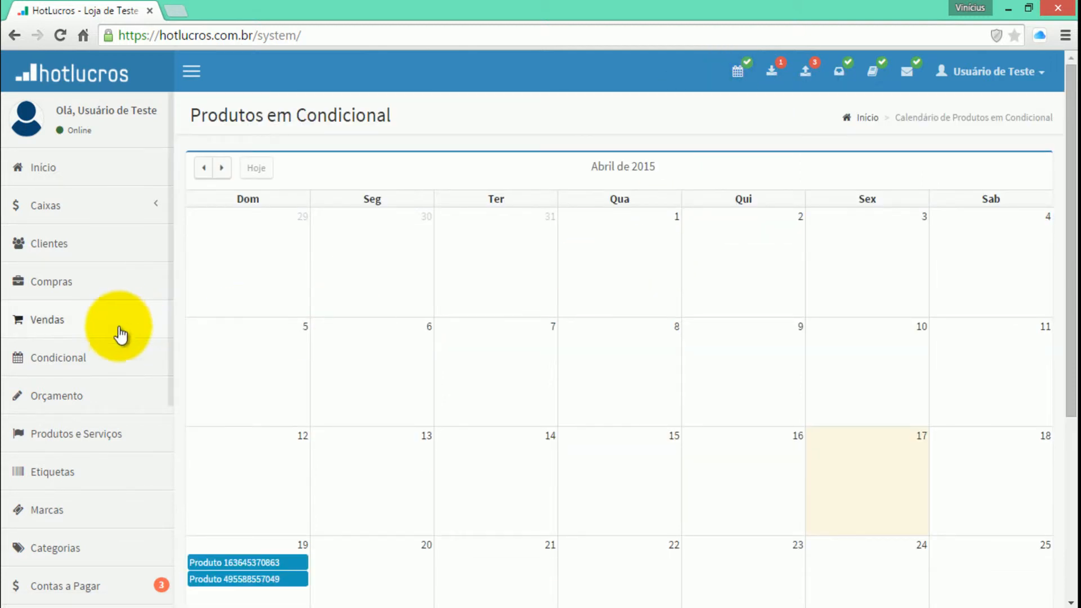
Search the conditionals by the customer's name to list the items out on approval
click(124, 356)
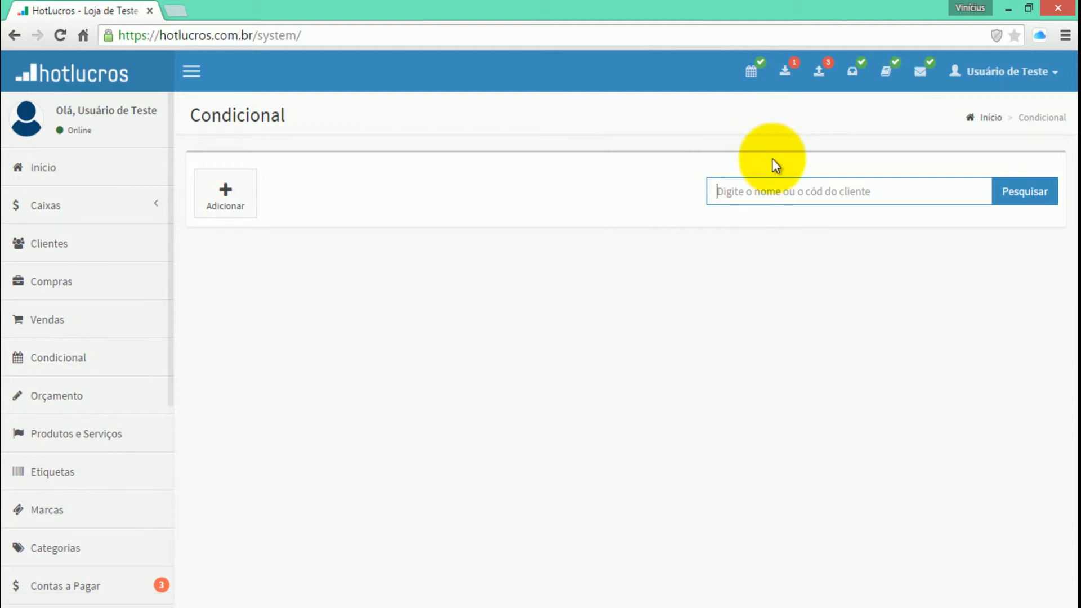
key(Return)
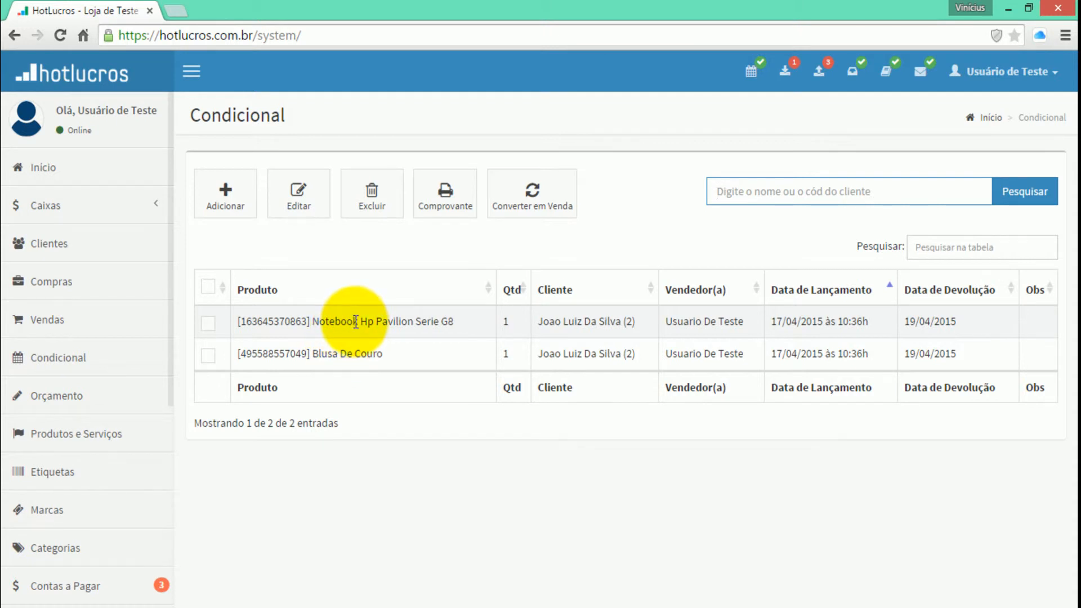
Delete the Notebook HP Pavilion Serie G8 item from the customer's conditional and confirm the removal
click(208, 323)
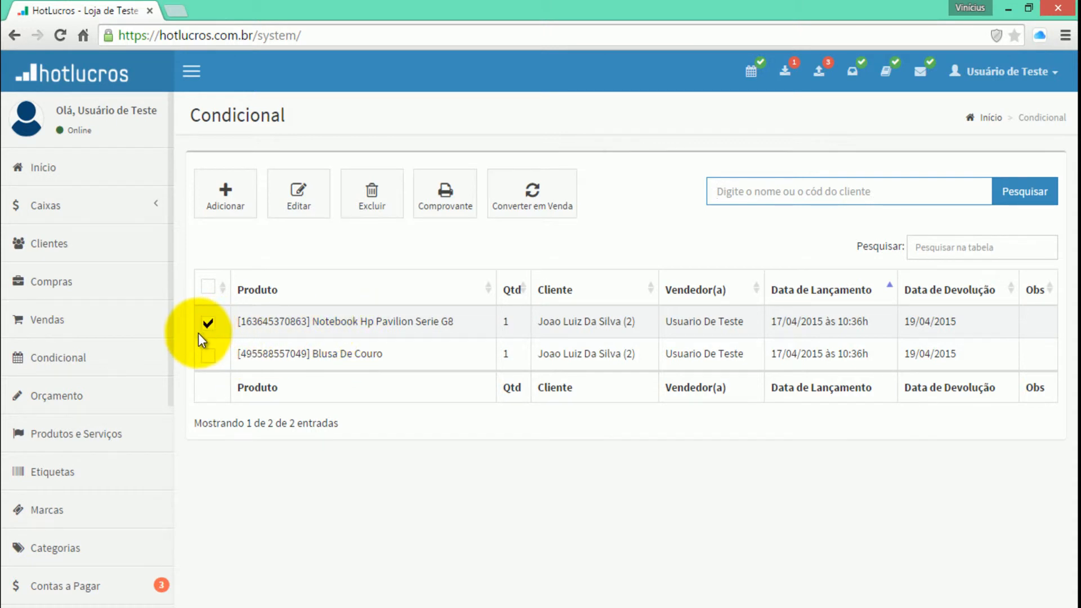
click(389, 203)
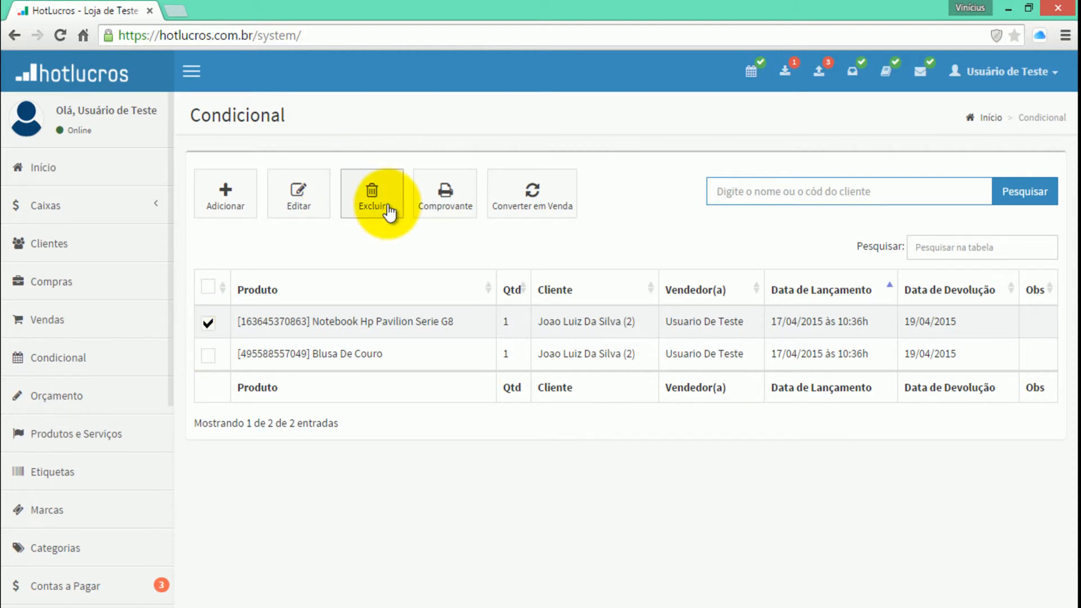
click(566, 141)
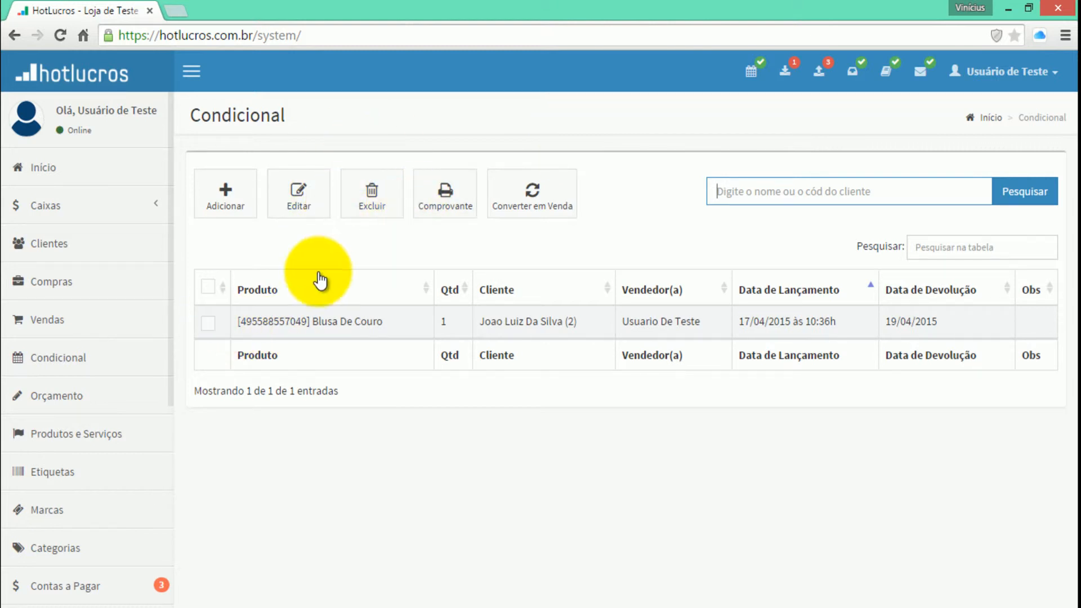
Open the receipt for the Blusa de Couro conditional item and close the print preview without printing
click(208, 323)
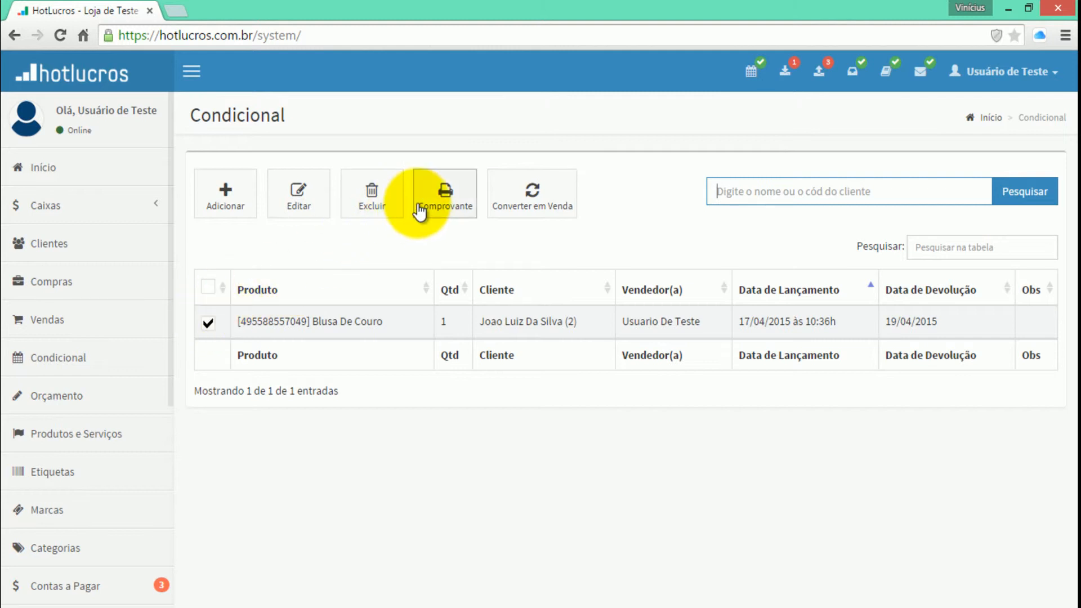
click(419, 209)
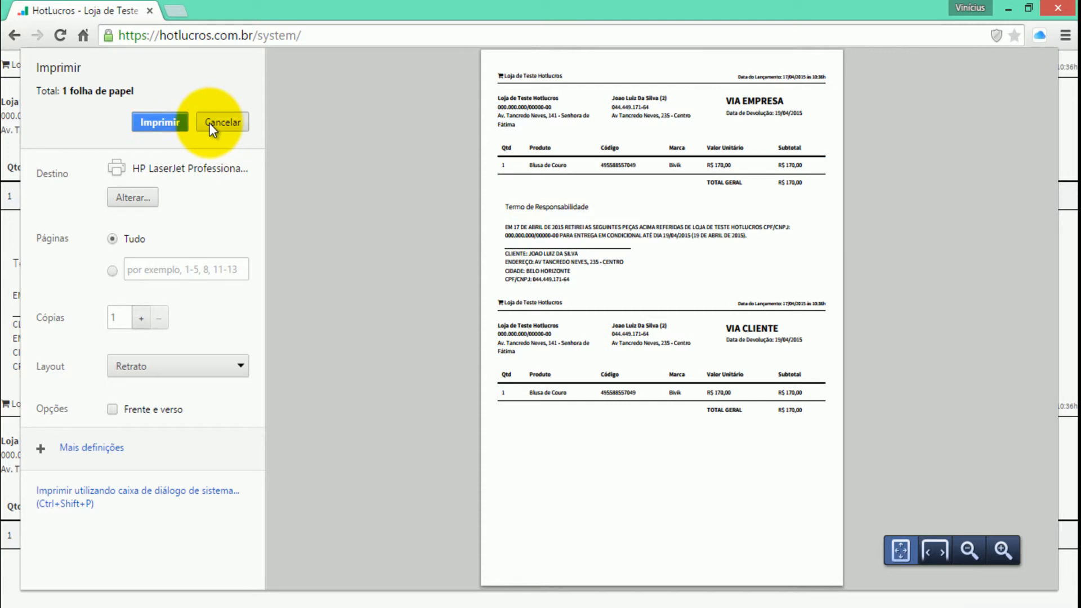
click(208, 122)
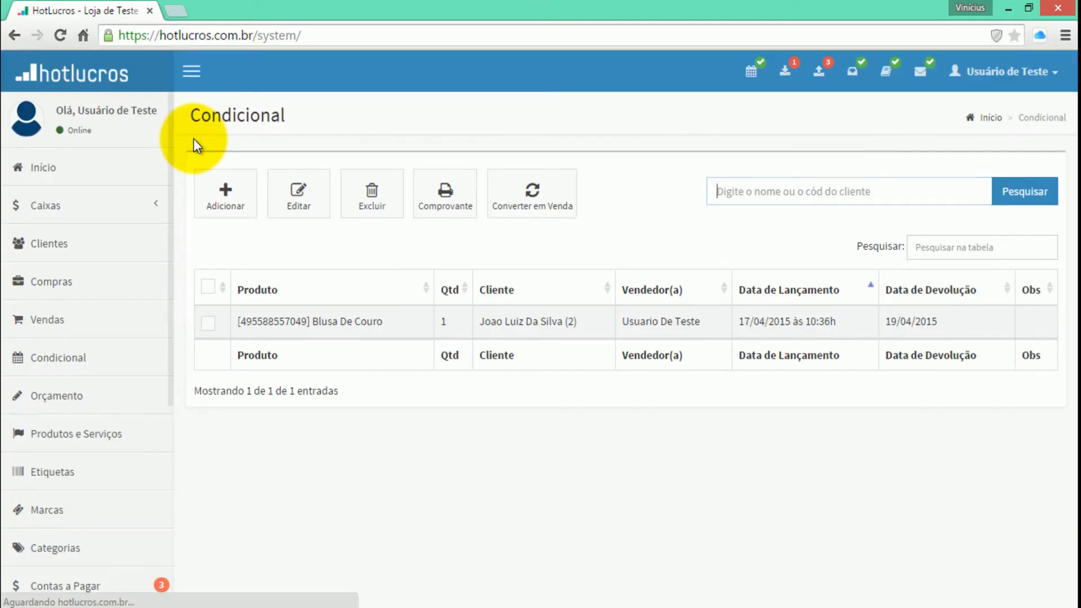
Open the Blusa de Couro conditional item for editing, inspect its seller and return date fields, and leave without saving
click(208, 323)
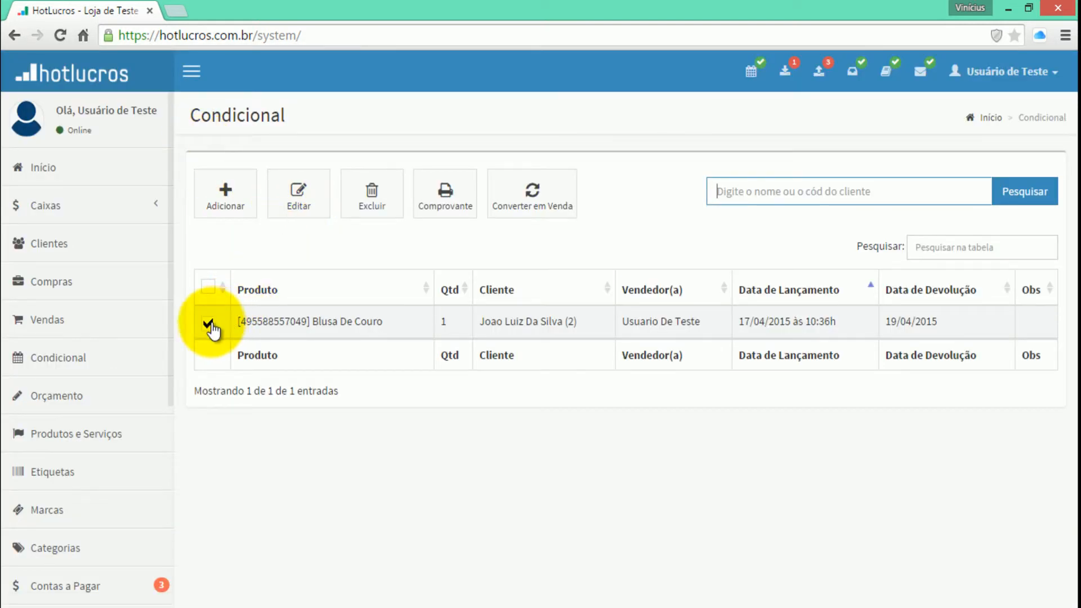
click(306, 213)
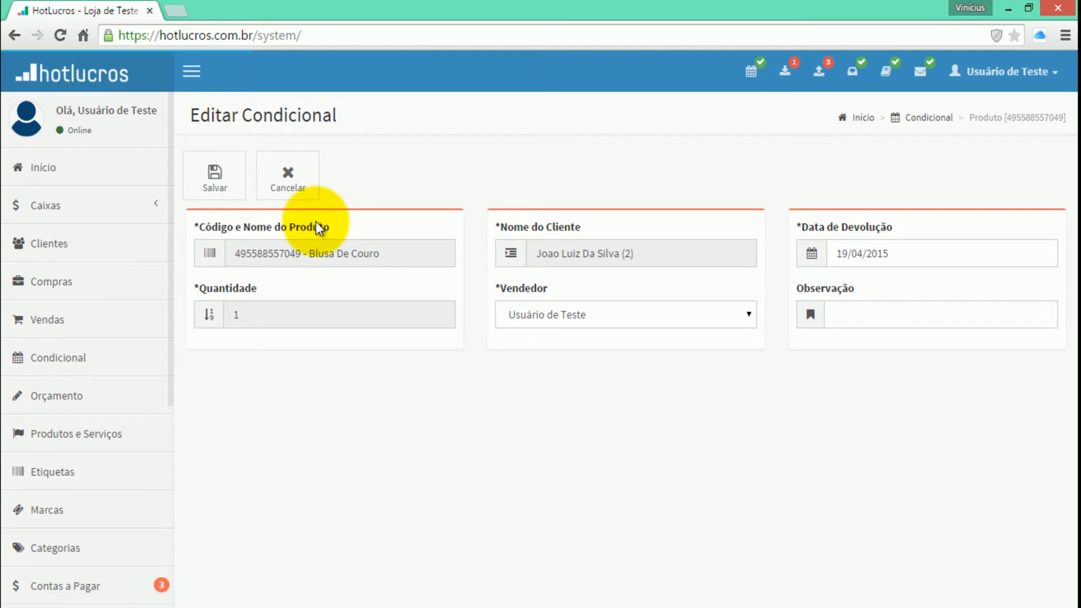
click(582, 315)
click(582, 314)
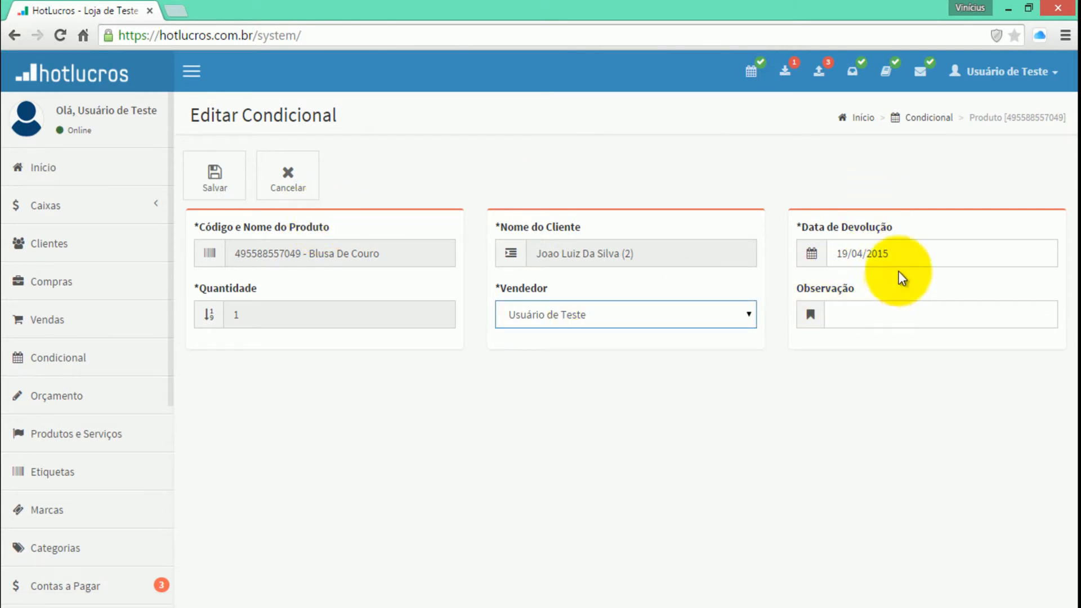
click(874, 258)
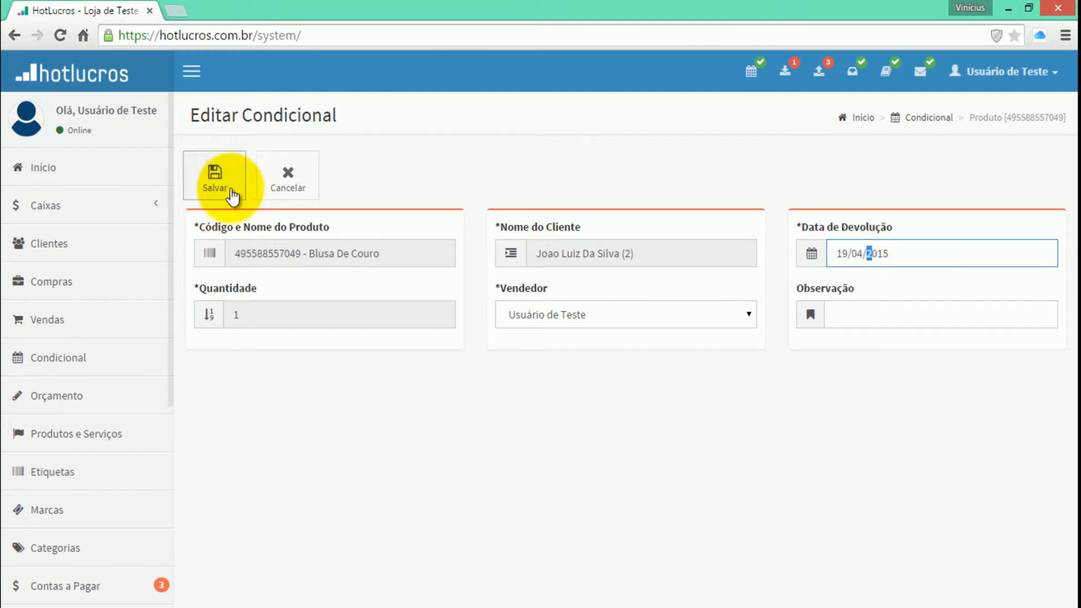
click(285, 180)
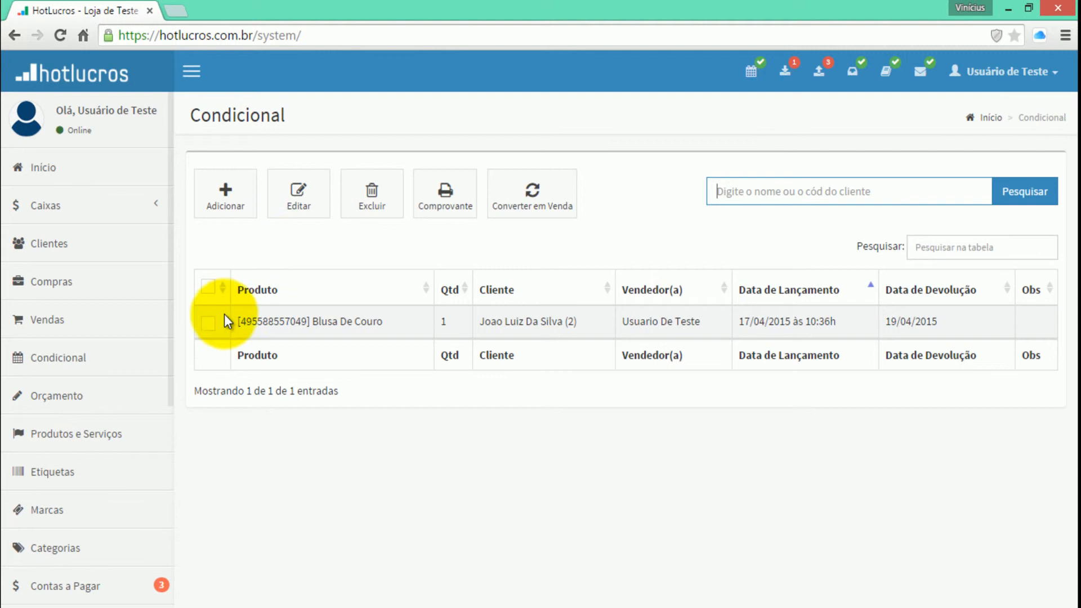
Convert the Blusa de Couro conditional item into a sale and confirm the conversion
click(208, 322)
click(540, 206)
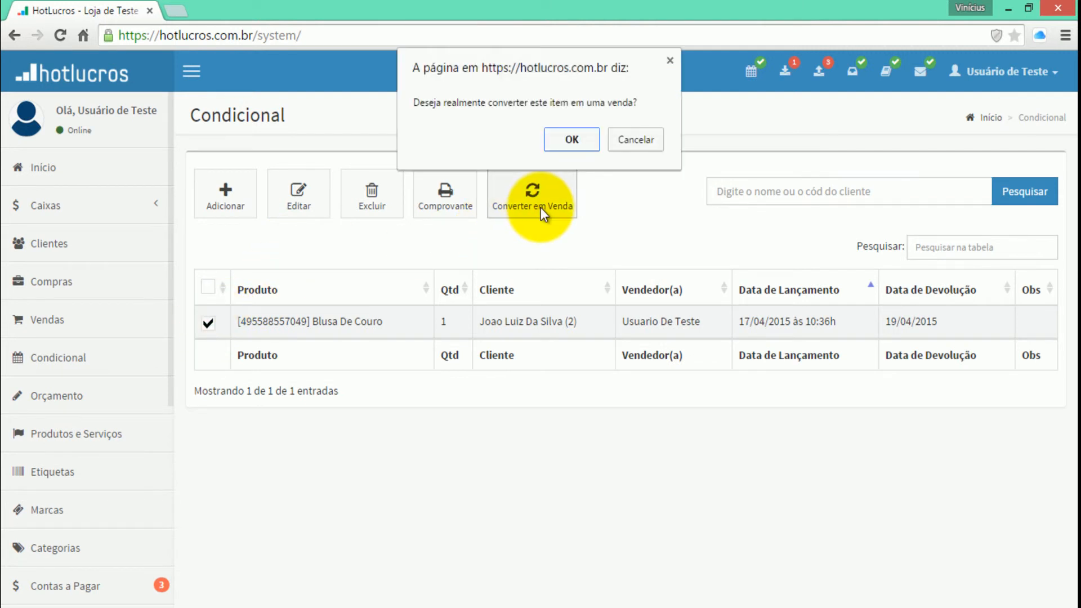
click(570, 141)
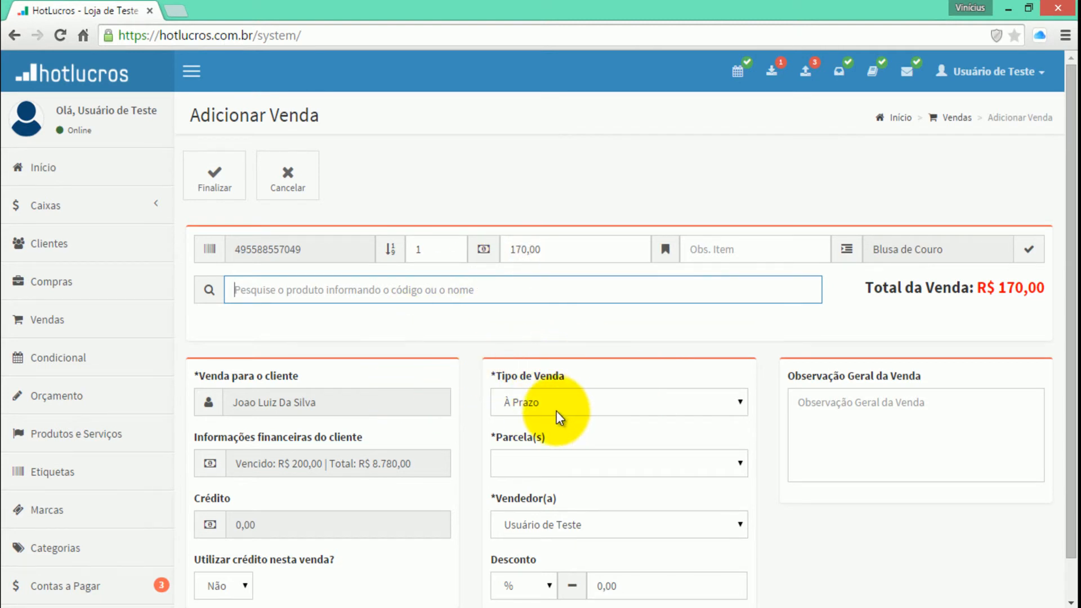
Set the Blusa de Couro sale to 2 instalments and check the generated instalment values and due dates
click(532, 463)
click(535, 189)
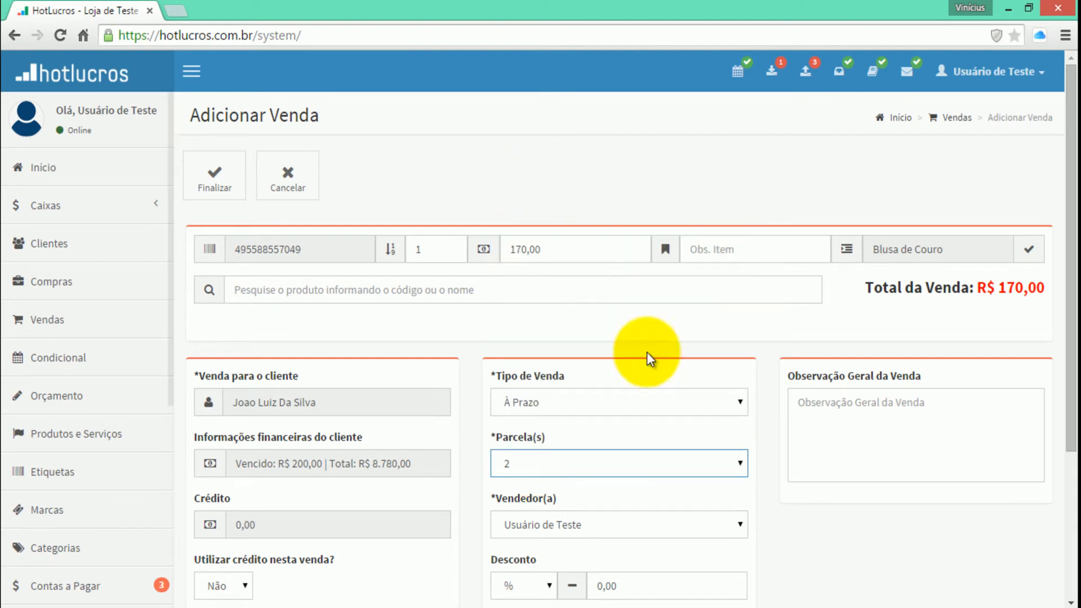
scroll(771, 404, down, 3)
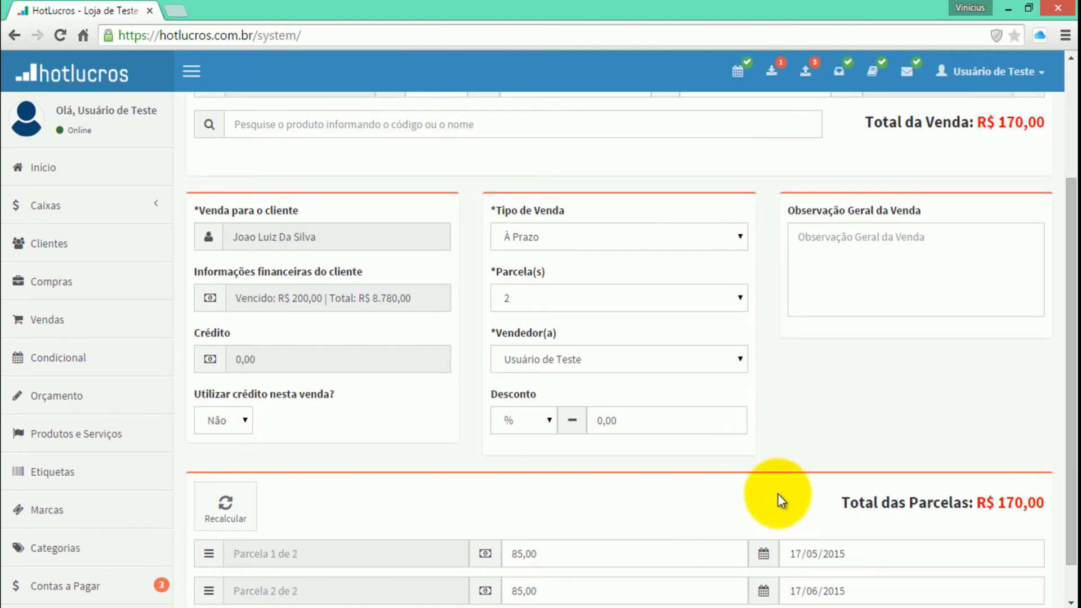
scroll(766, 343, up, 3)
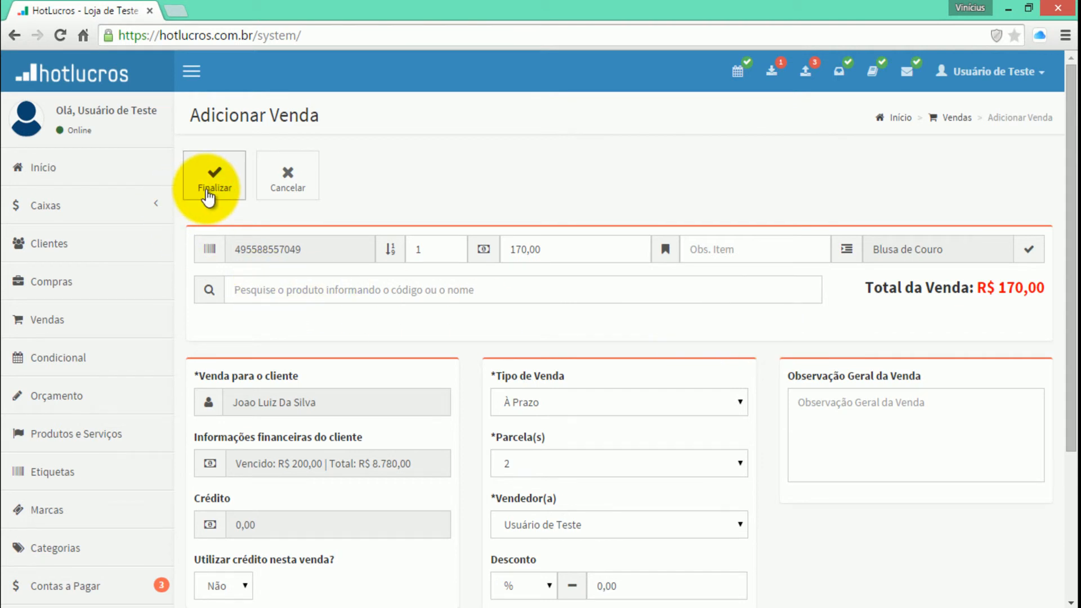
Finalize the Blusa de Couro sale, close the promissory note print preview without printing, and expand the new sale's invoice details
click(206, 192)
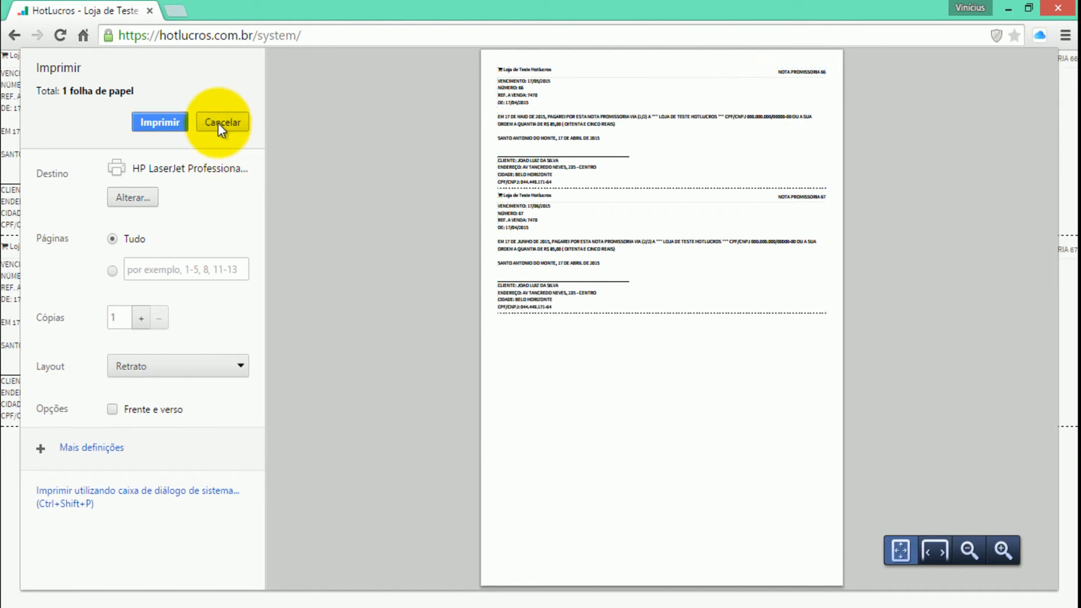
click(218, 122)
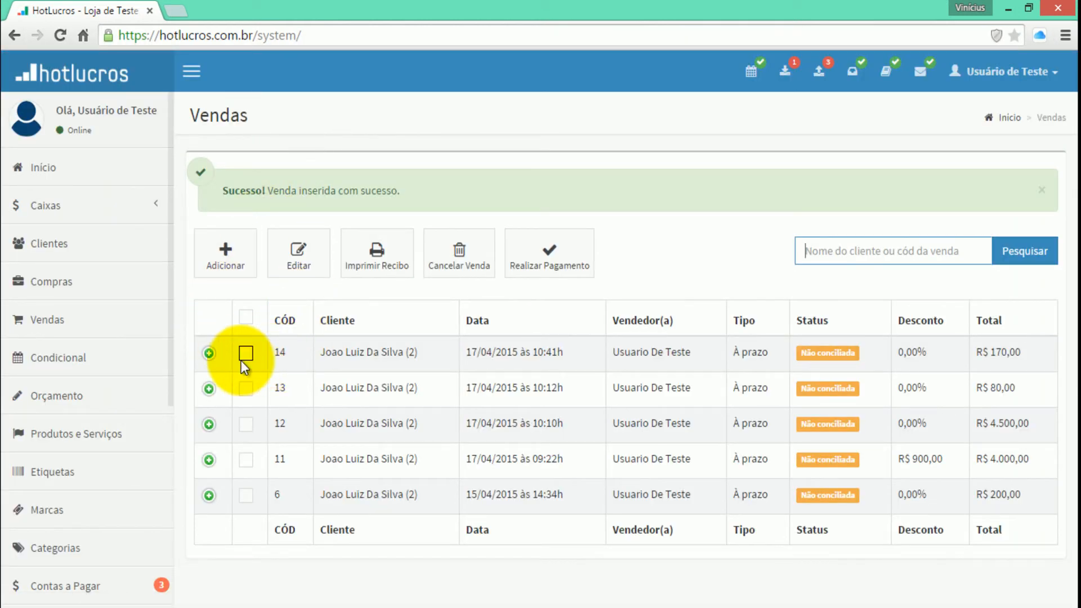
click(209, 353)
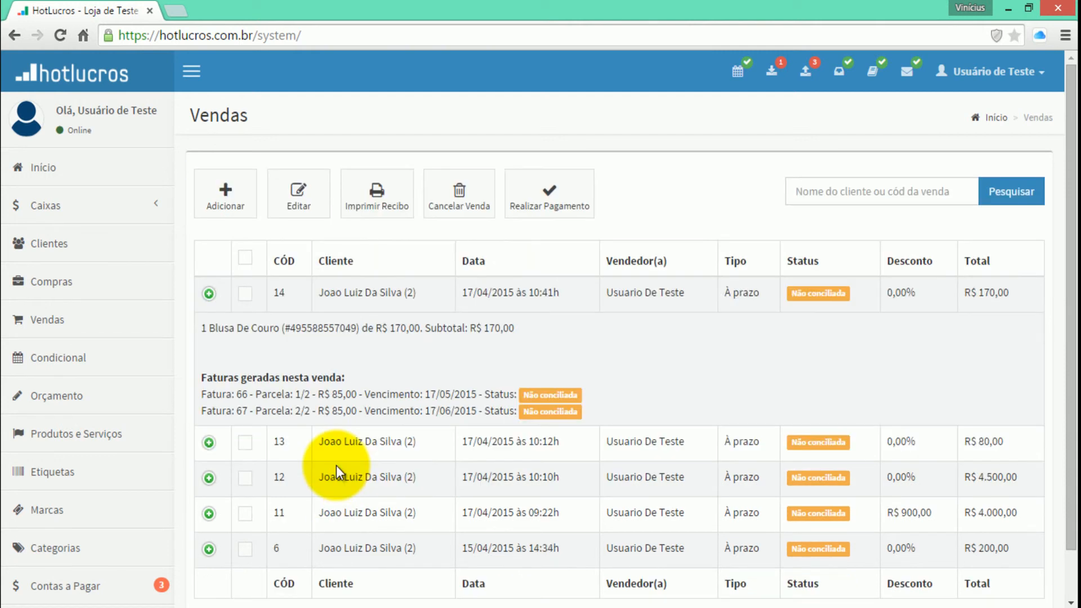
Search the Condicional records for the customer's open items by first name
click(95, 348)
text(joao)
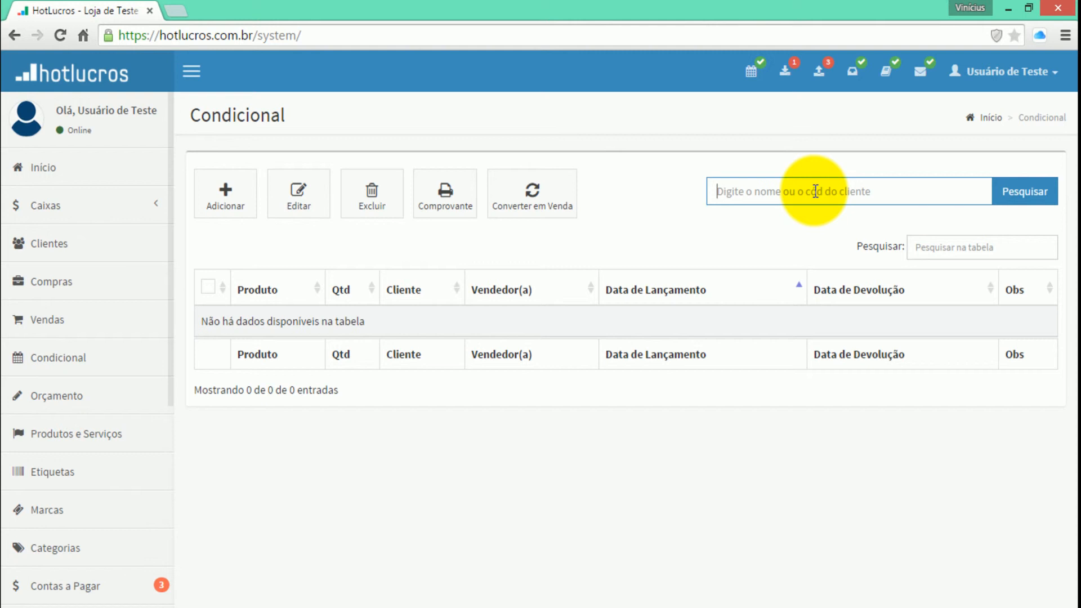
Find the customer by first name in Clientes, open their information, and examine the return dates and statuses in their Condicional history
click(135, 244)
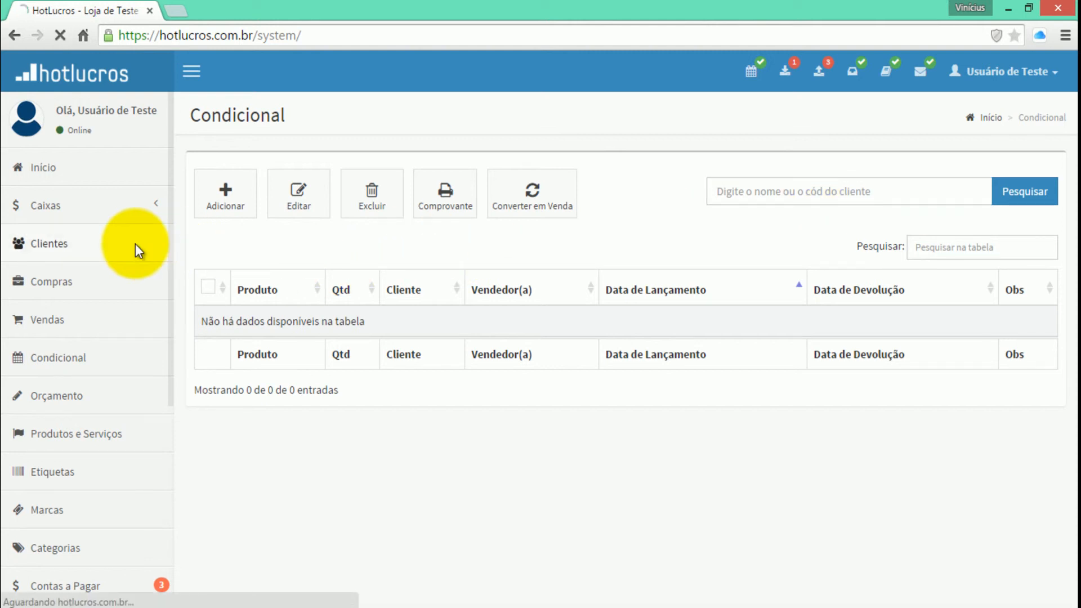
text(joao)
key(Return)
click(208, 323)
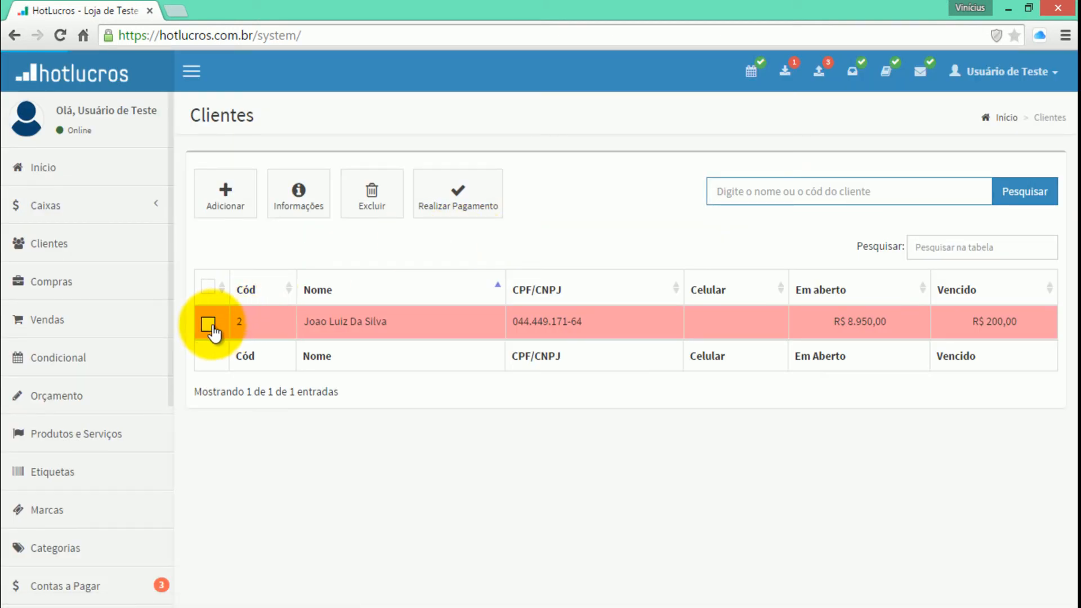
click(299, 213)
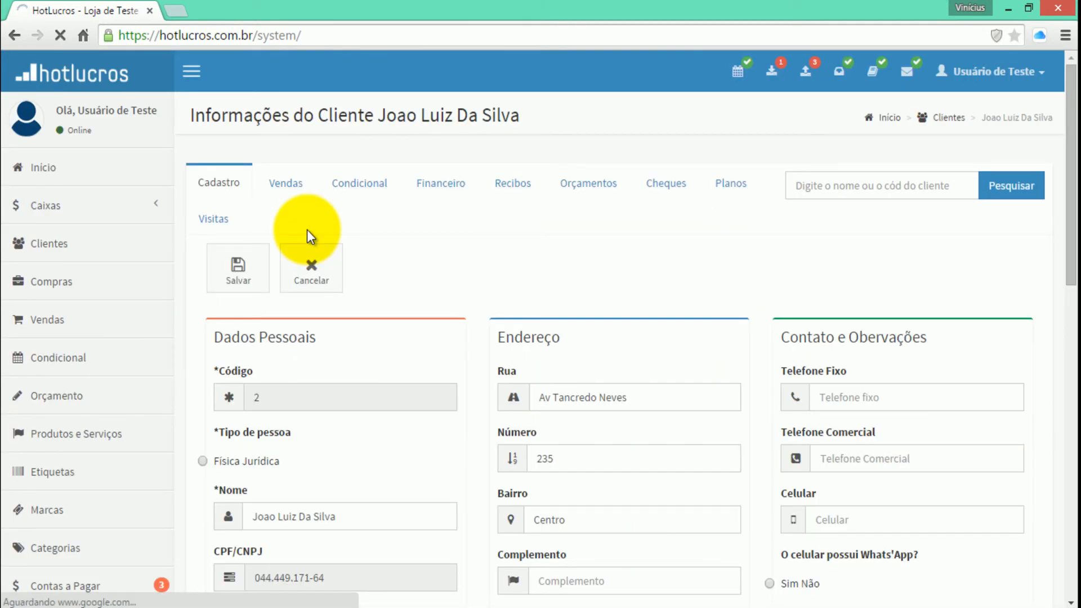
click(358, 190)
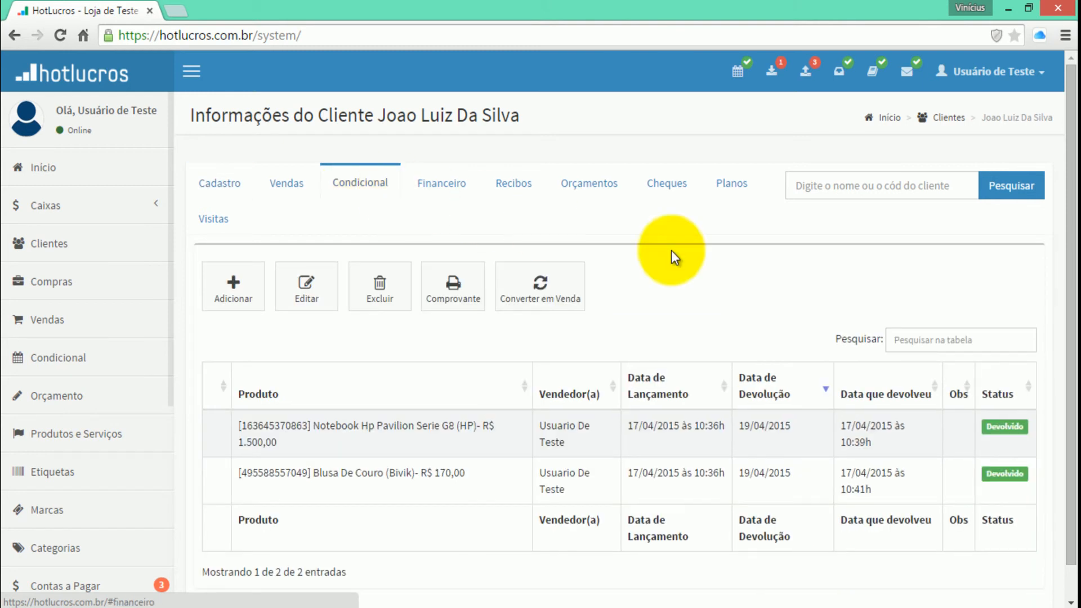
scroll(905, 256, down, 1)
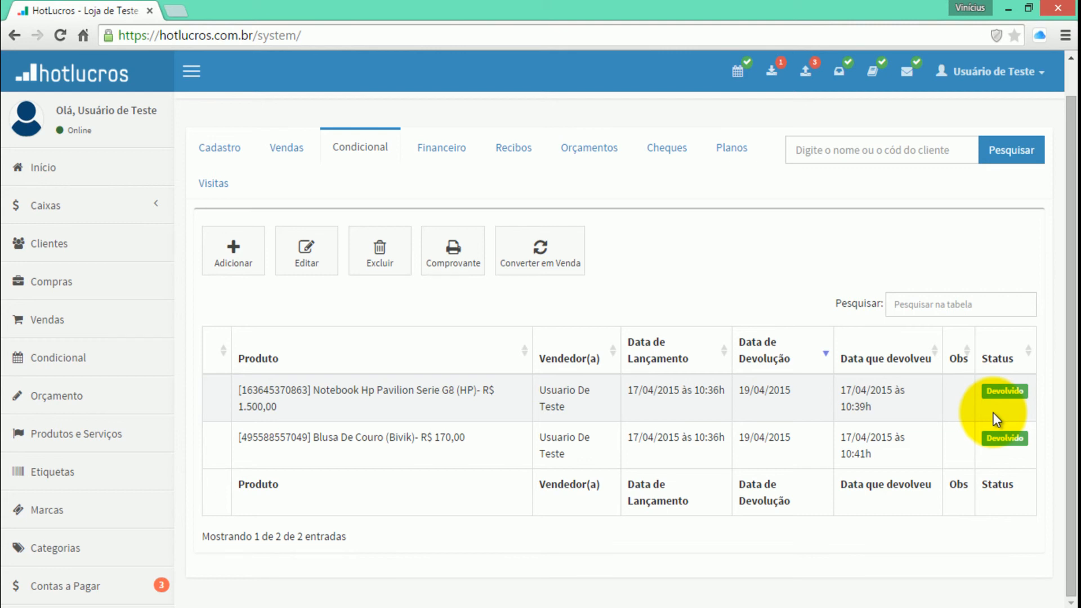
Check the newest sale's product and invoices in the customer's sales history, and return to the main Condicional page
click(277, 150)
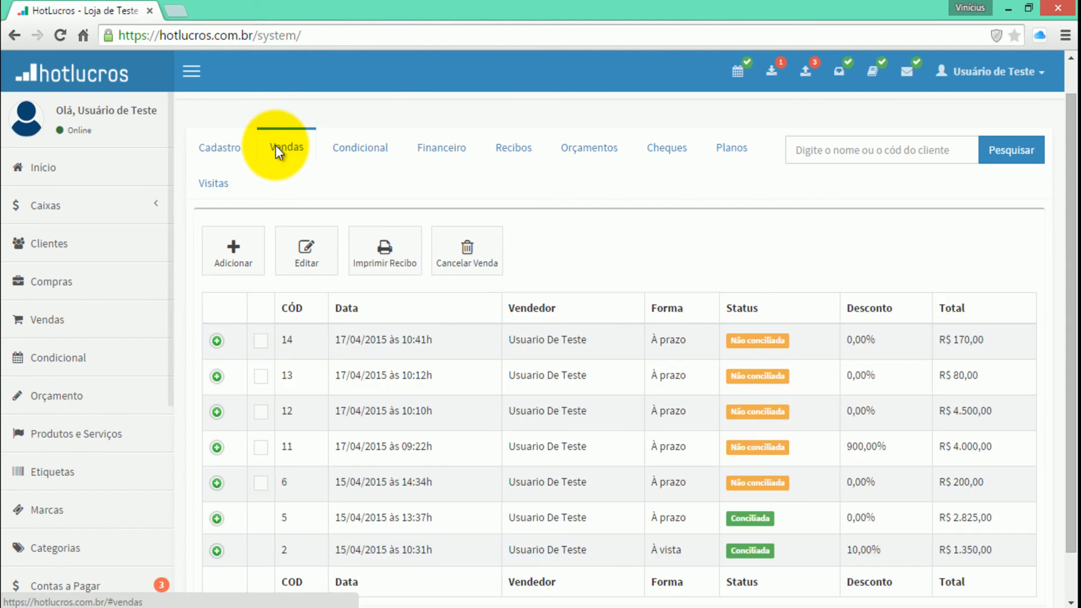
click(217, 341)
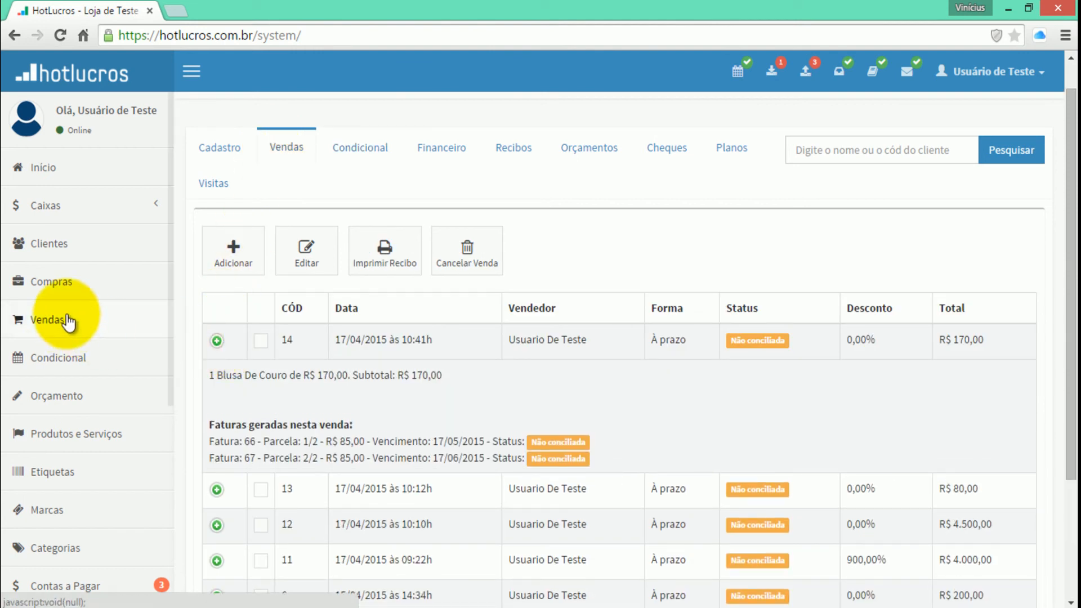
click(59, 361)
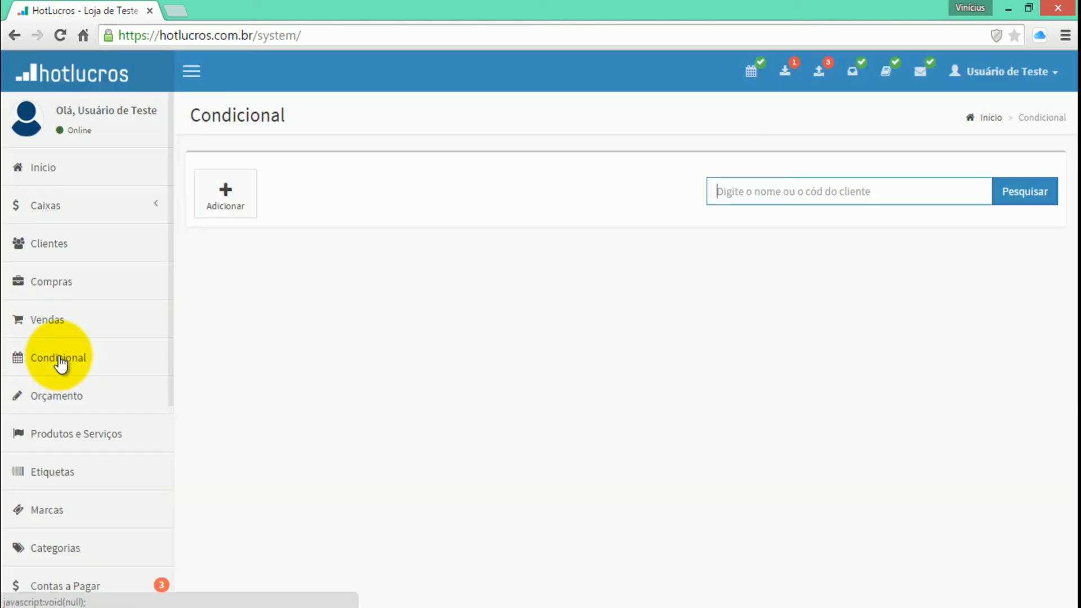